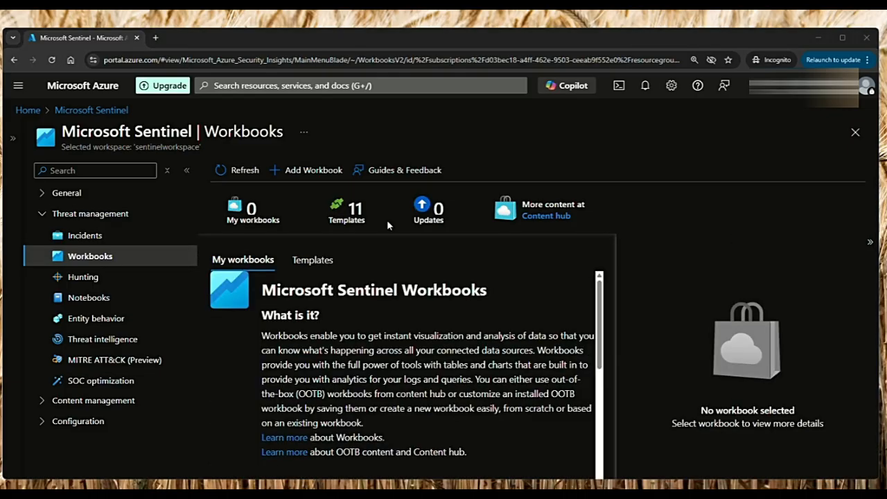
Step: Add a new workbook in edit mode and open its introductory text item for editing
left_click(309, 174)
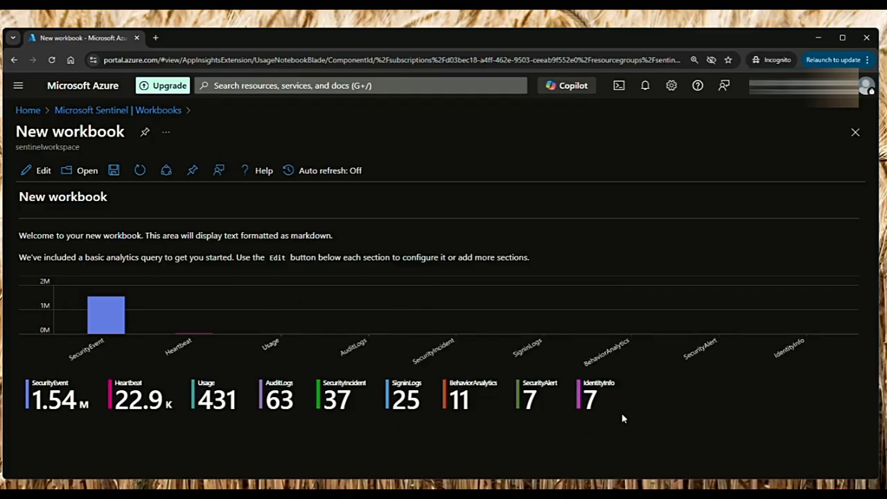
left_click(42, 172)
left_click_drag(12, 199, 572, 267)
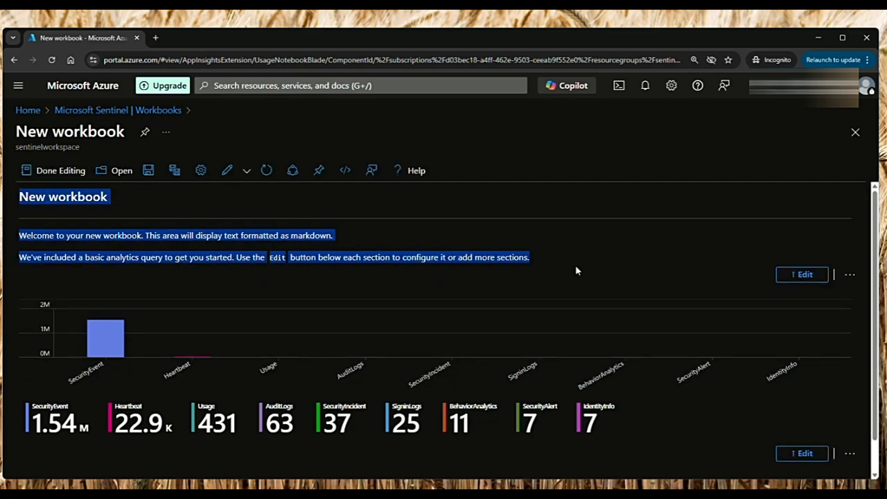
left_click(802, 275)
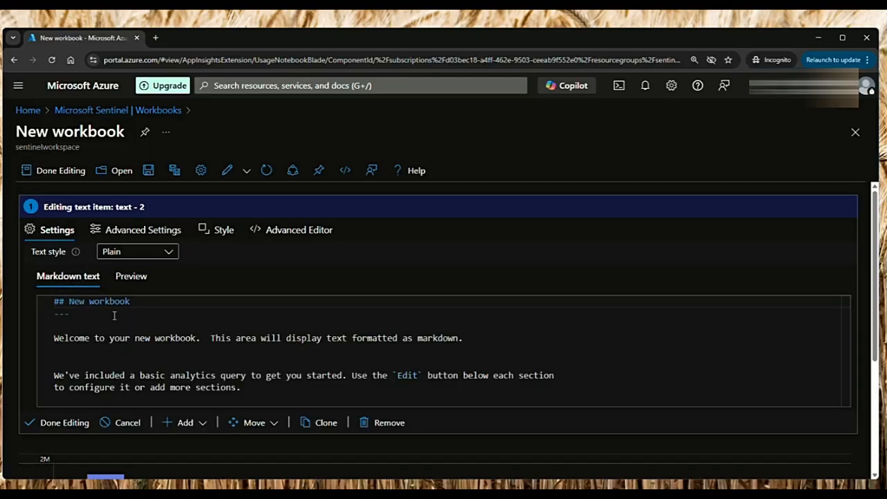
Step: Replace the item's default markdown with "**My Workbook**" and preview the formatted text
left_click_drag(253, 388, 20, 300)
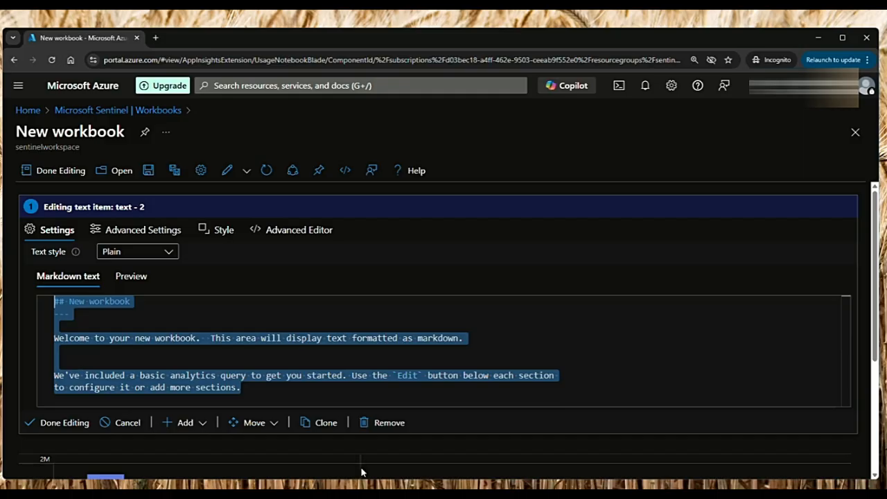
type("**")
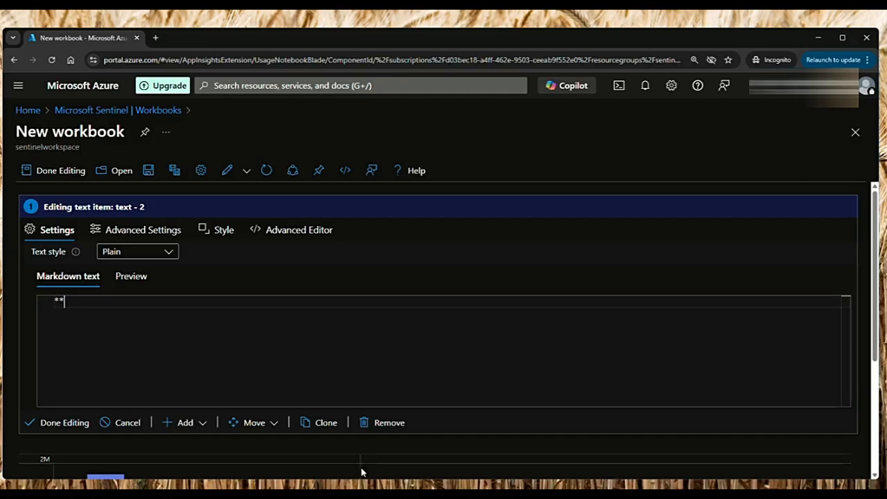
type("My Workbook**")
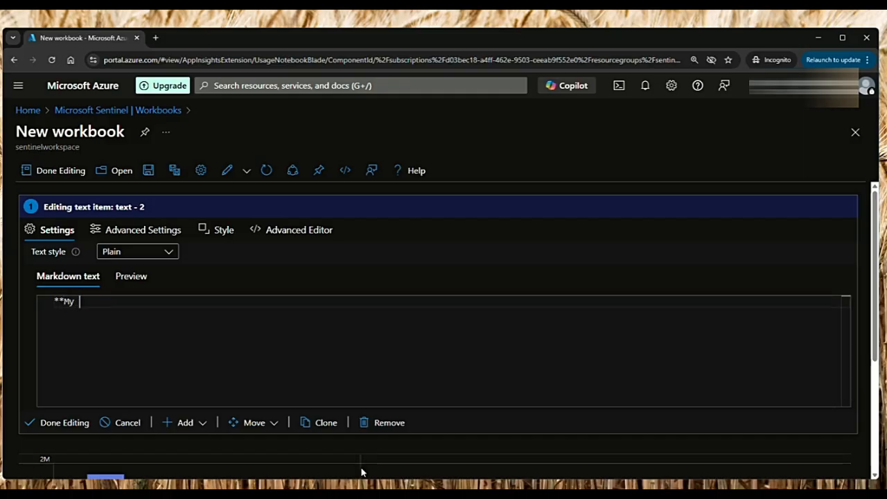
left_click(131, 283)
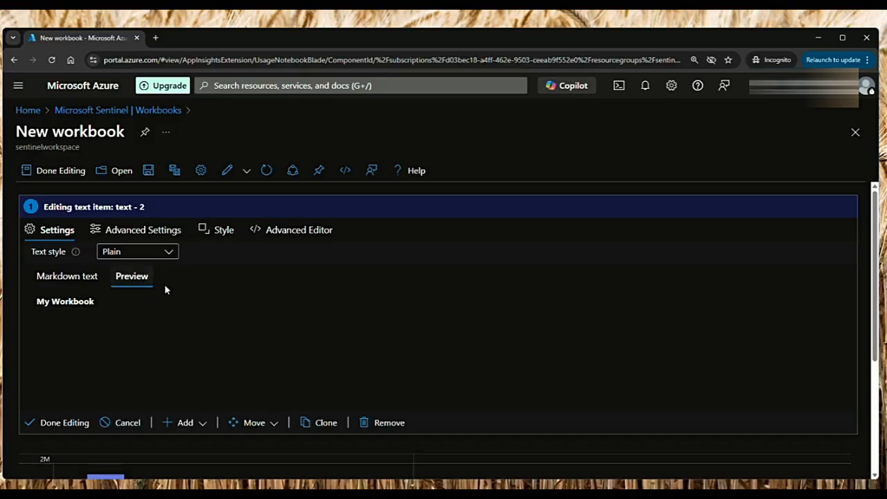
Step: Remove the bold asterisks around "My Workbook" in the markdown and preview the plain text
left_click(73, 283)
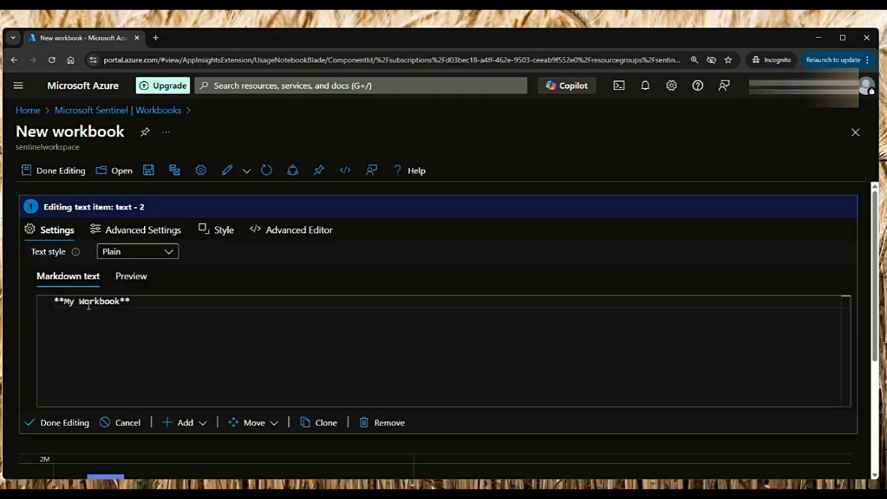
left_click(138, 302)
key("BackSpace")
key("BackSpace")
key("Home")
key("Delete")
key("Delete")
left_click(139, 284)
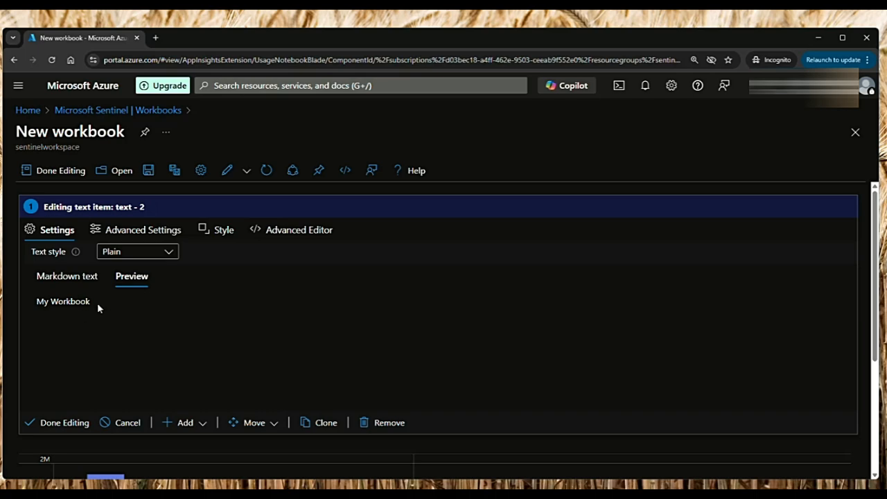
Step: Replace the markdown with <span style="color: yellow; font-size: 20px;">My Workbook</span>
left_click(68, 277)
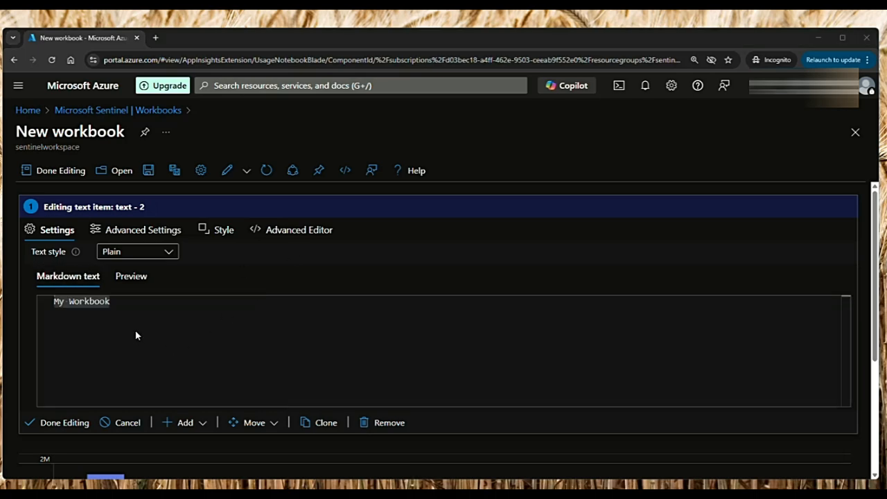
left_click_drag(142, 328, 64, 300)
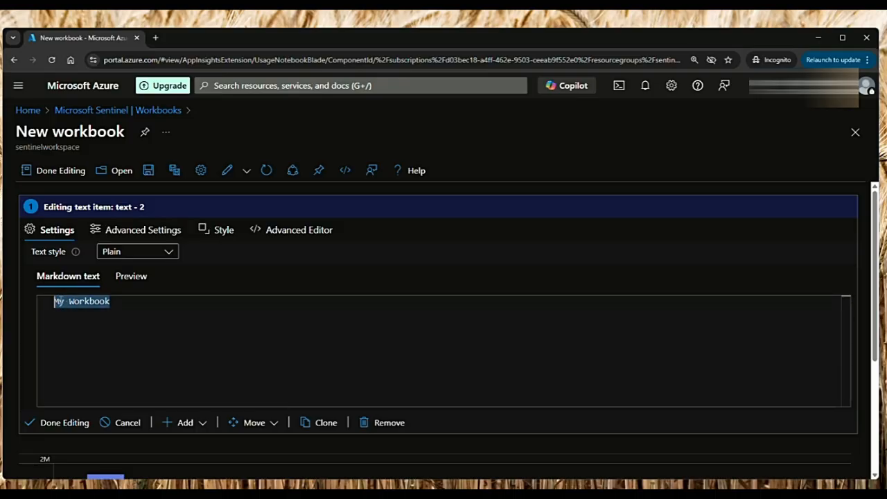
type("<span style=\"color: yellow; font-size: 20px;\">My Workbook</span>")
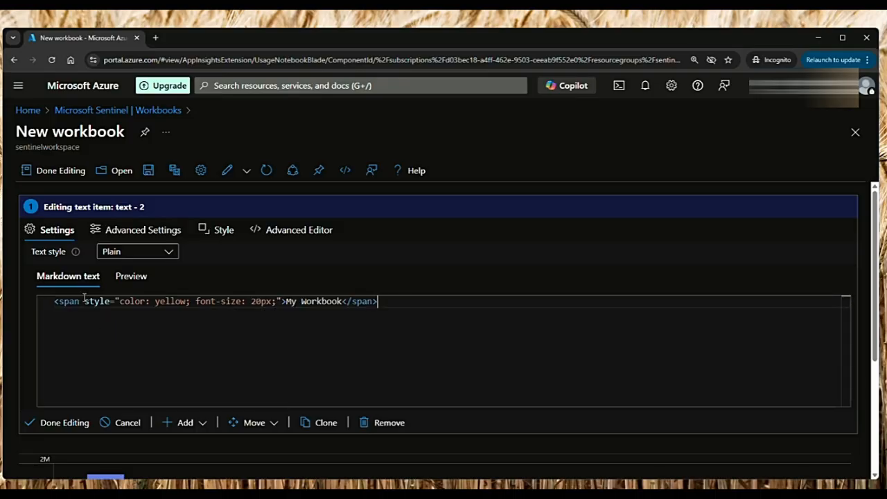
Step: Set the span's font size to 40px and preview the title
left_click_drag(85, 301, 272, 303)
left_click(261, 303)
key("BackSpace")
key("BackSpace")
type("40")
left_click(131, 276)
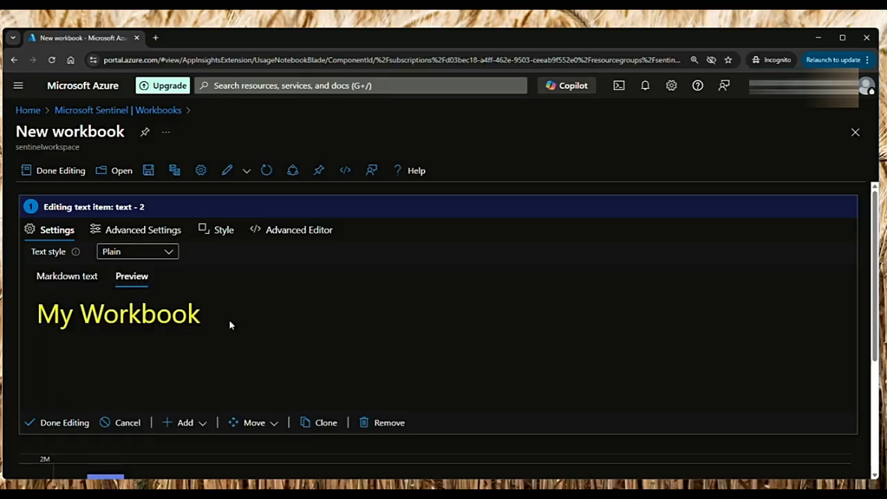
Step: Add "font-weight: bold;" to the title's span style, preview it, and finish editing the text item
left_click(72, 277)
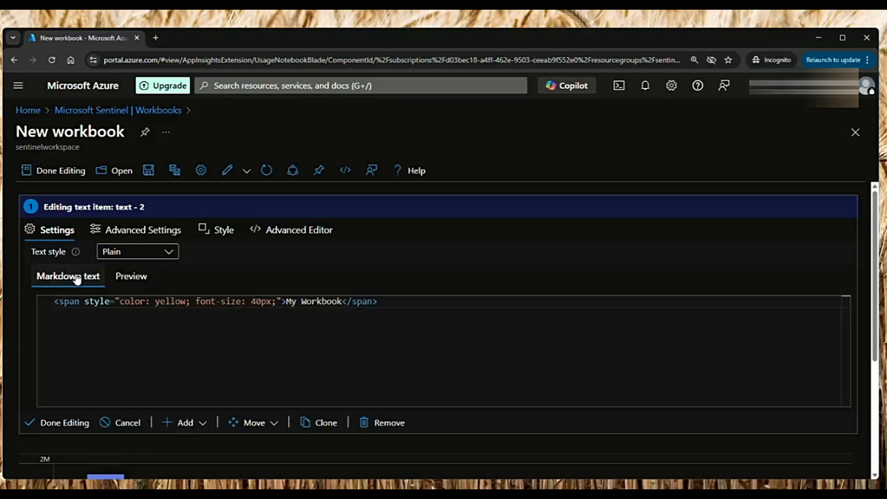
left_click(273, 301)
type(";")
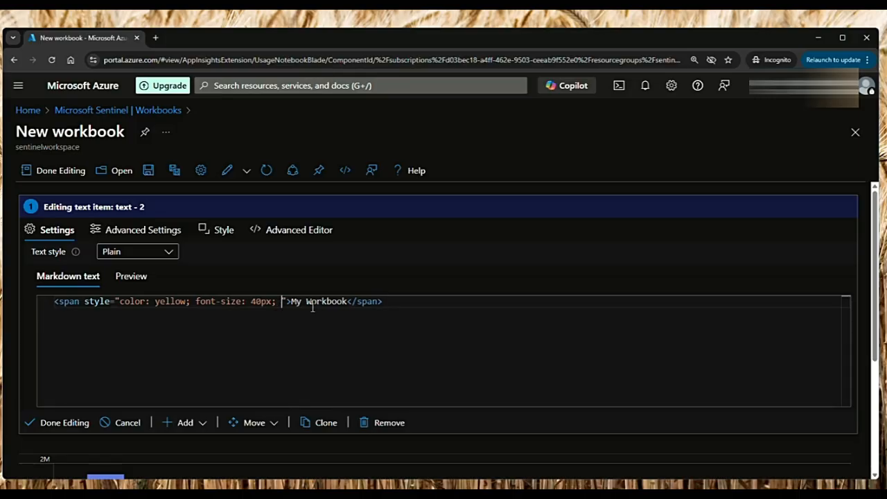
type(" font")
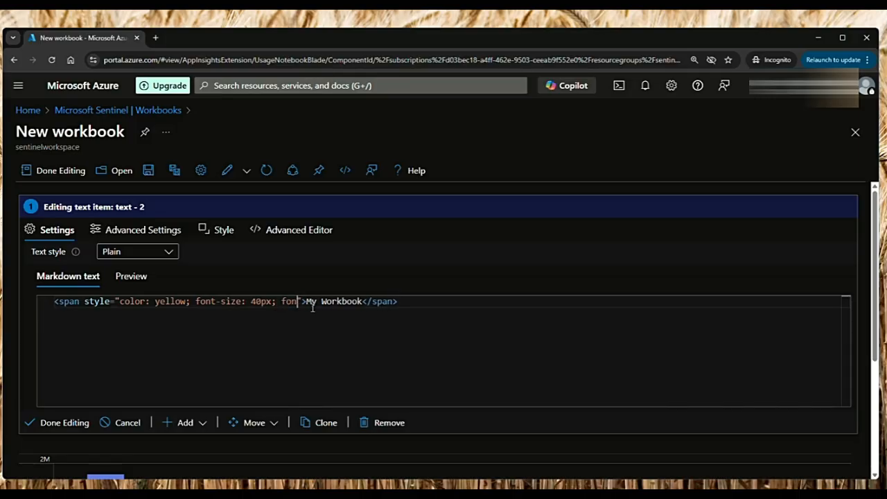
type("-weight: b")
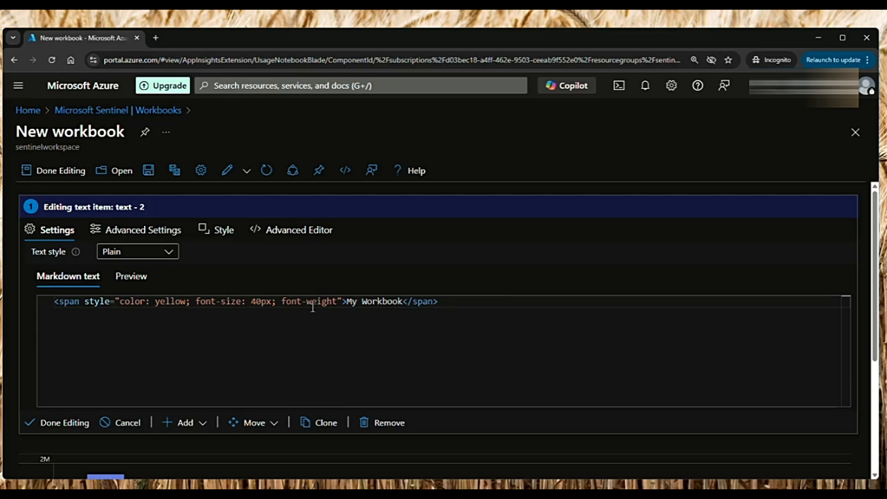
type("old;")
left_click(131, 276)
left_click(90, 277)
left_click(131, 276)
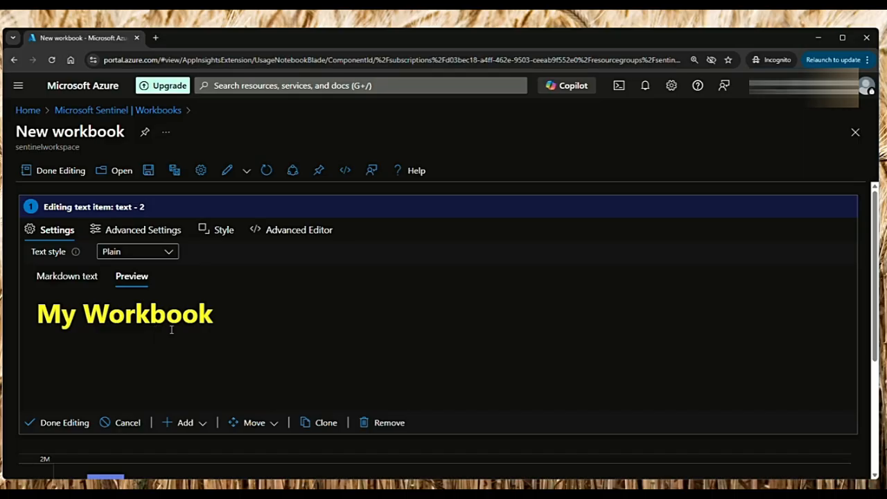
left_click(64, 425)
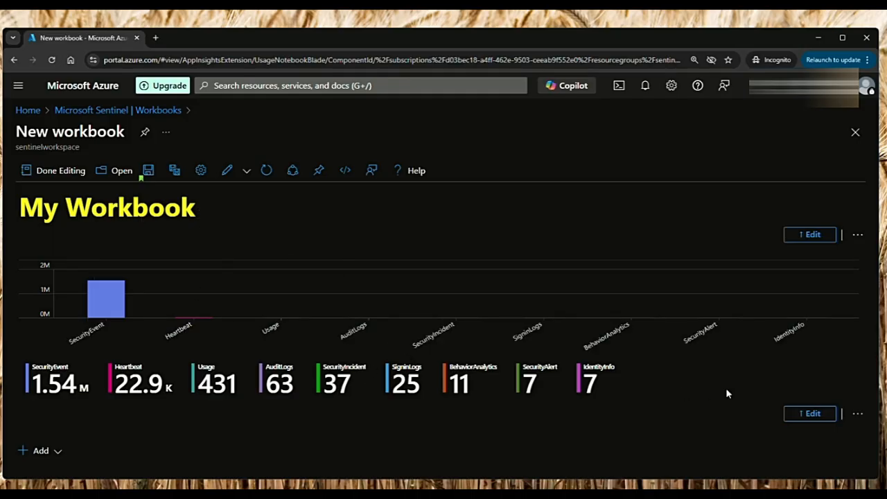
Step: Open the workbook's query item for editing, change its render type to piechart, and run the query
left_click(817, 418)
left_click_drag(128, 406, 43, 381)
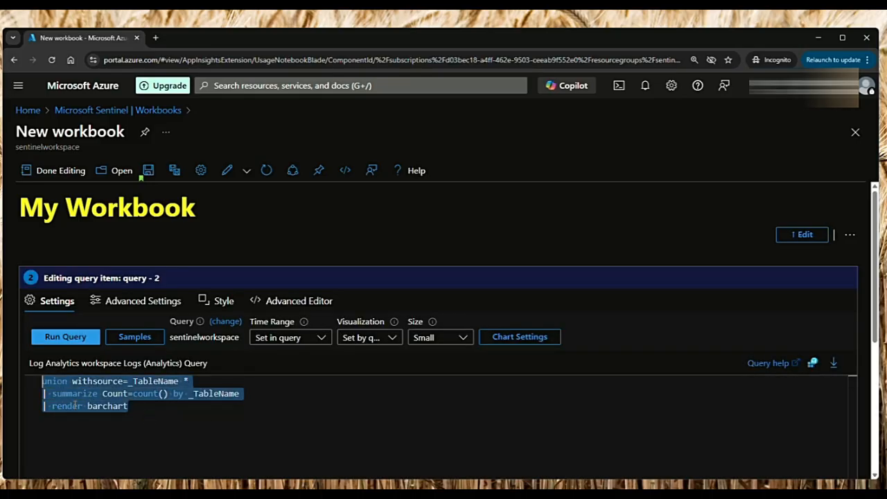
double_click(108, 406)
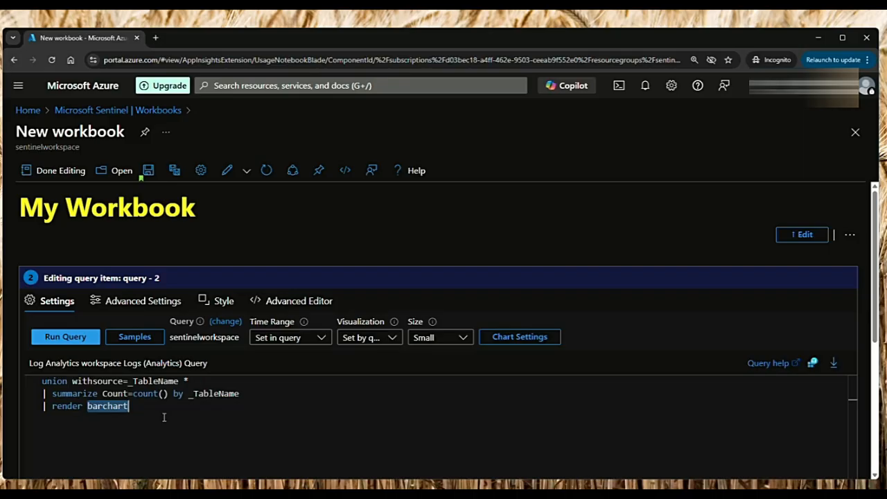
type("p")
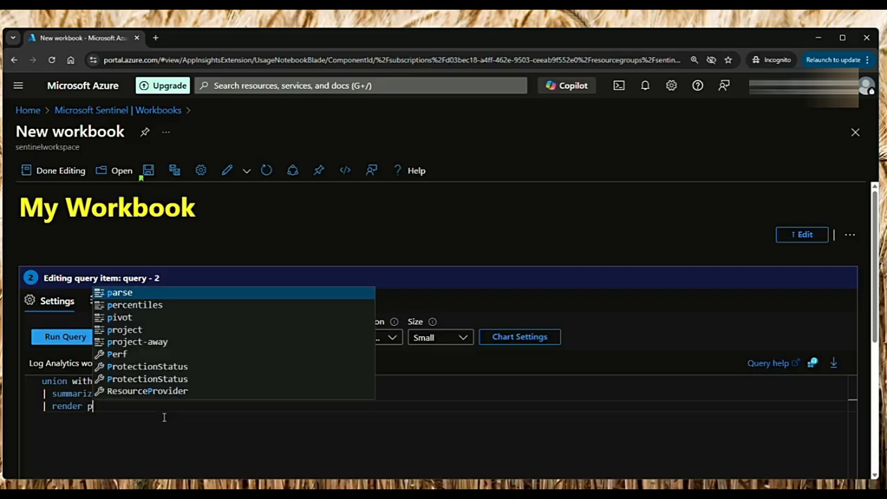
type("iechart")
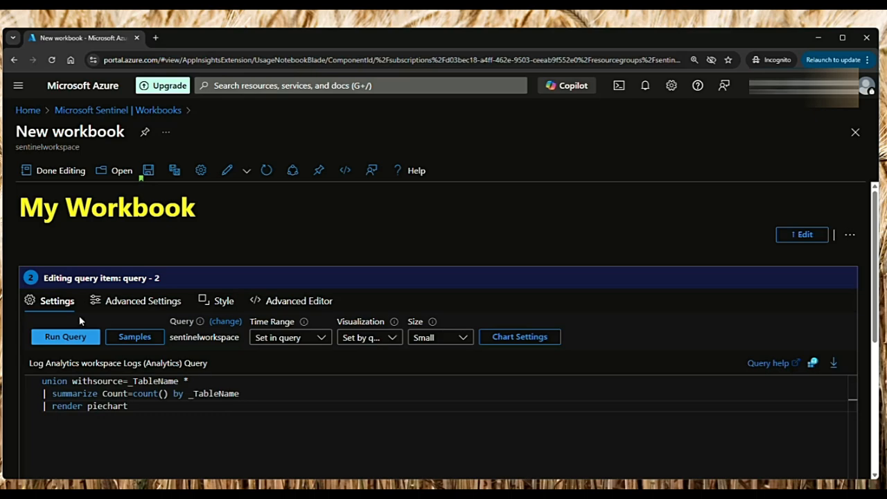
left_click(66, 337)
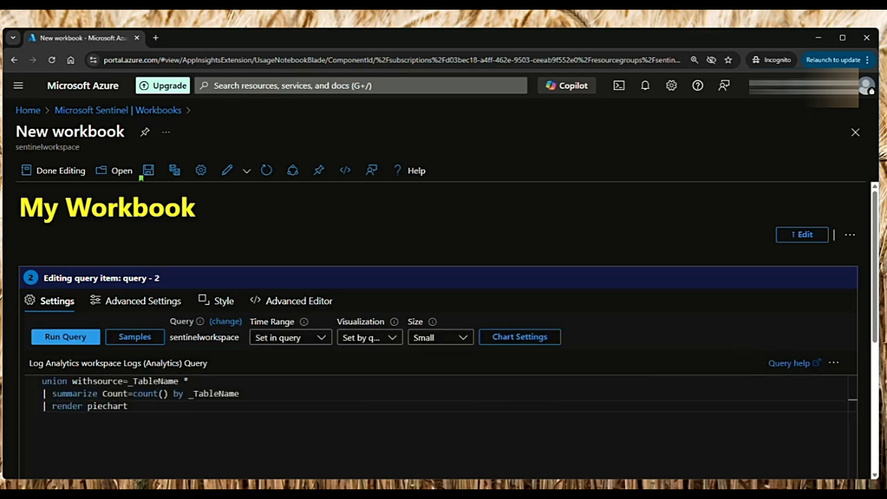
scroll(97, 394, "down", 3)
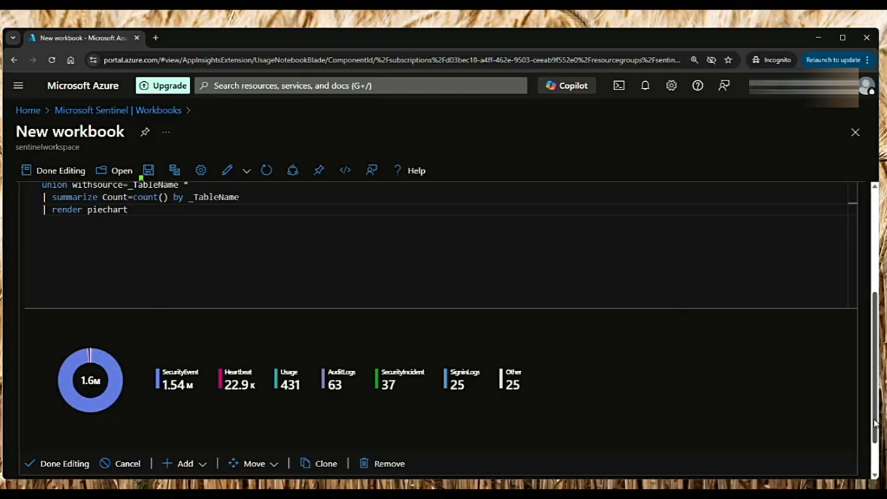
Step: Try the Medium, Large, Small and Full sizes for the pie chart, settling on Large
left_click_drag(876, 424, 876, 371)
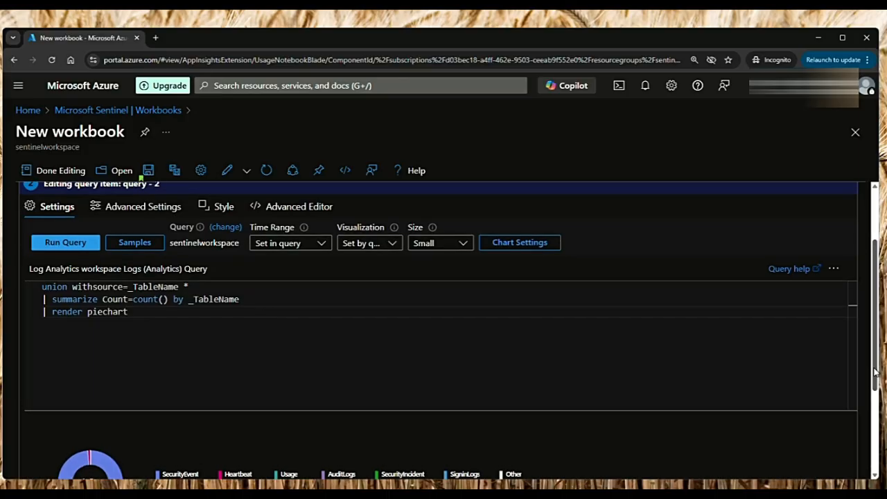
left_click(464, 243)
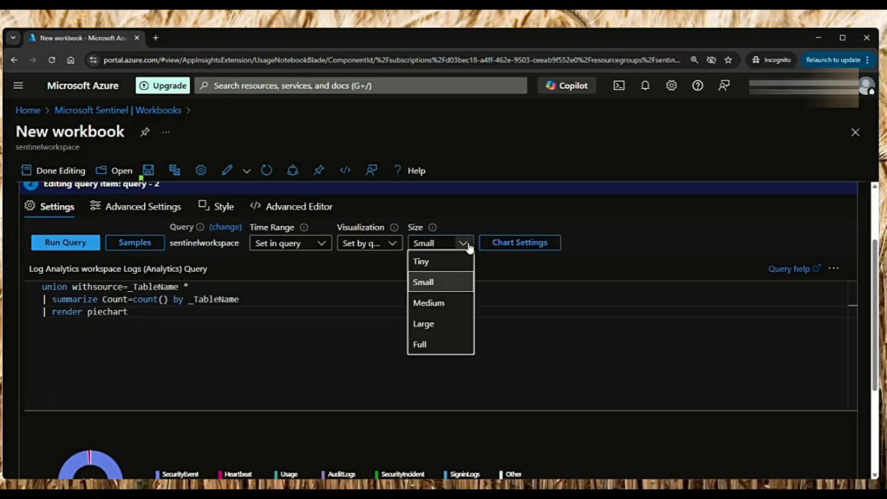
left_click(438, 304)
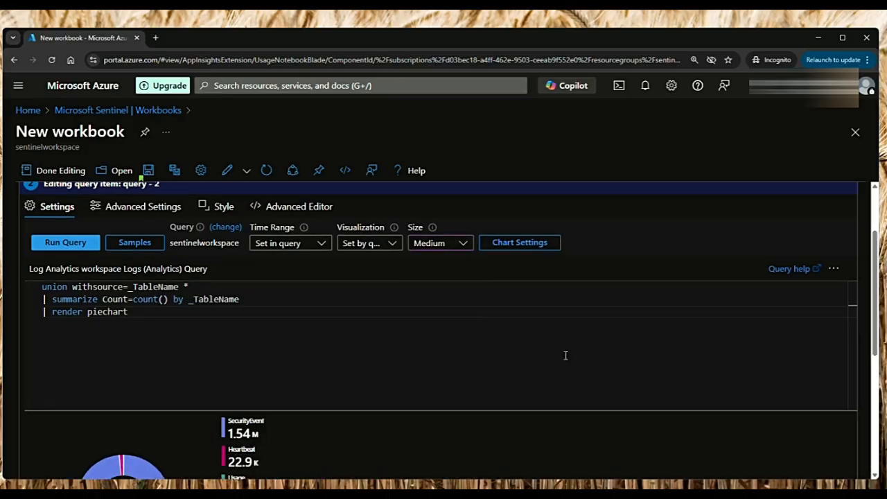
scroll(877, 333, "down", 1)
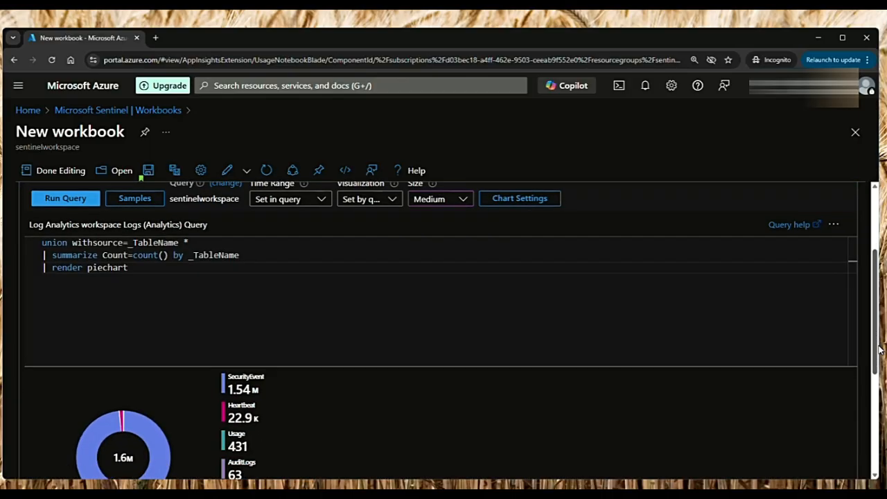
left_click(461, 190)
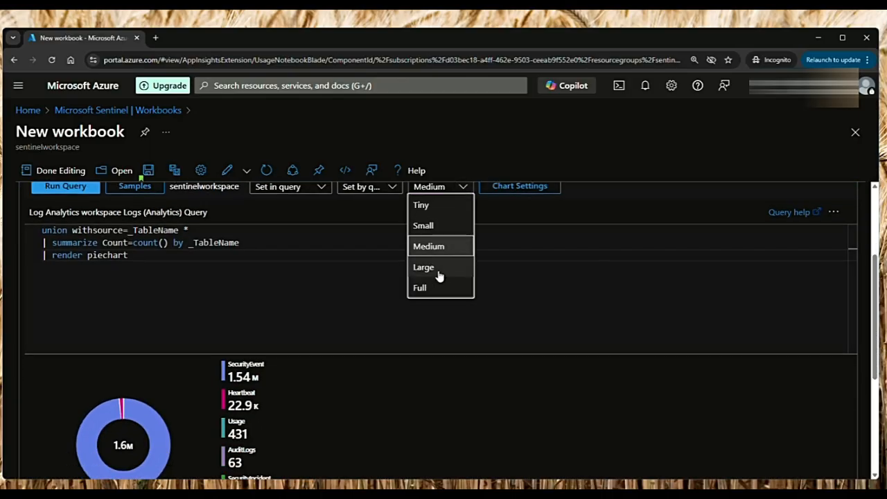
left_click(443, 265)
left_click(462, 192)
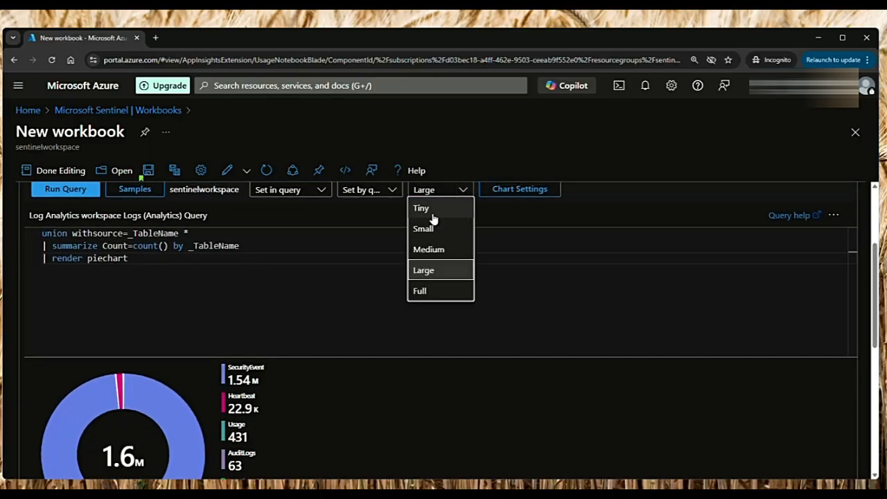
left_click(439, 229)
left_click(463, 190)
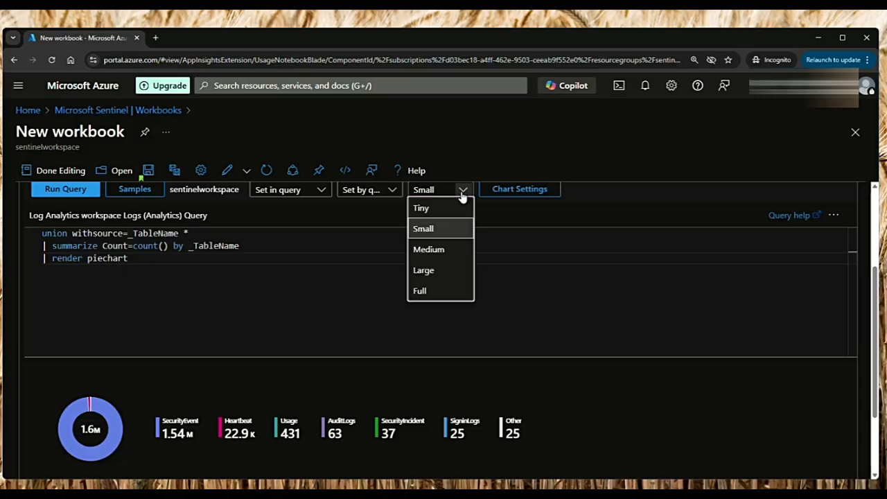
left_click(432, 294)
left_click(466, 192)
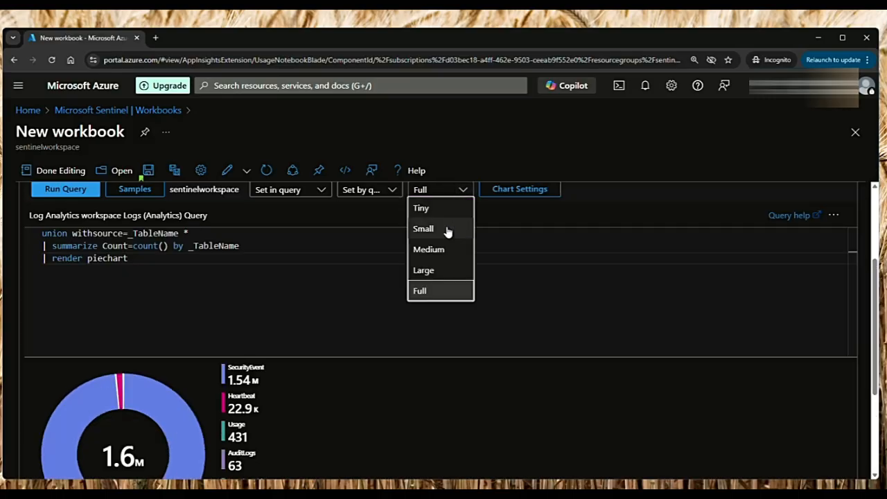
left_click(440, 268)
Step: Switch the query's visualization to Bar chart
left_click(392, 192)
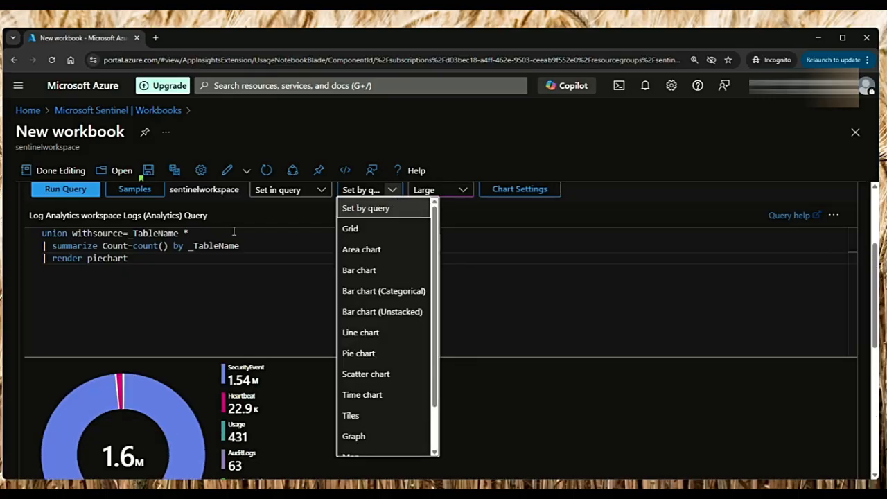
left_click_drag(135, 260, 42, 234)
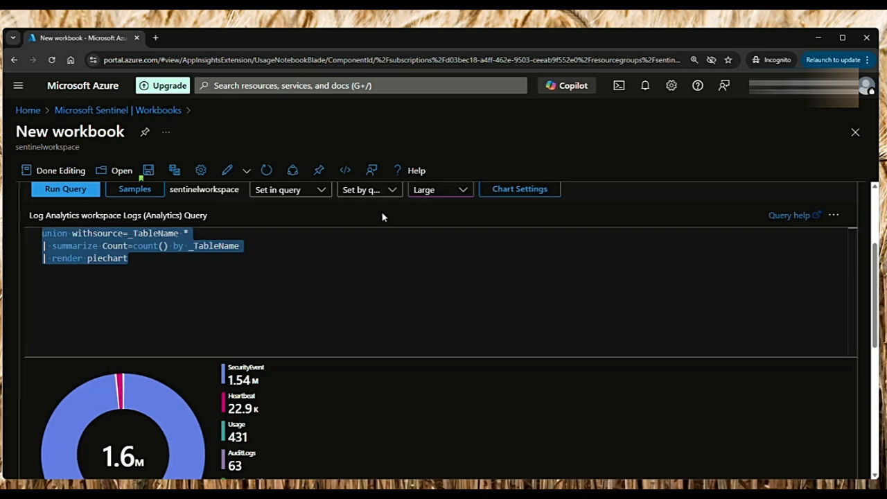
left_click(392, 192)
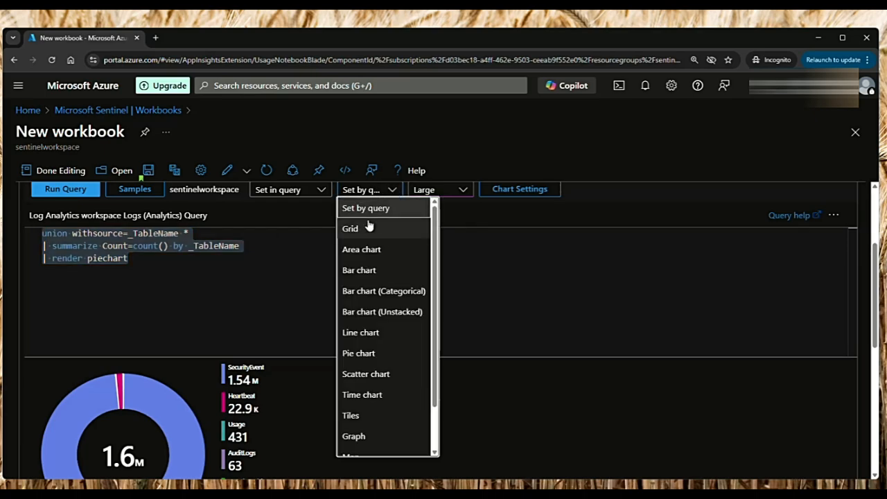
left_click(374, 272)
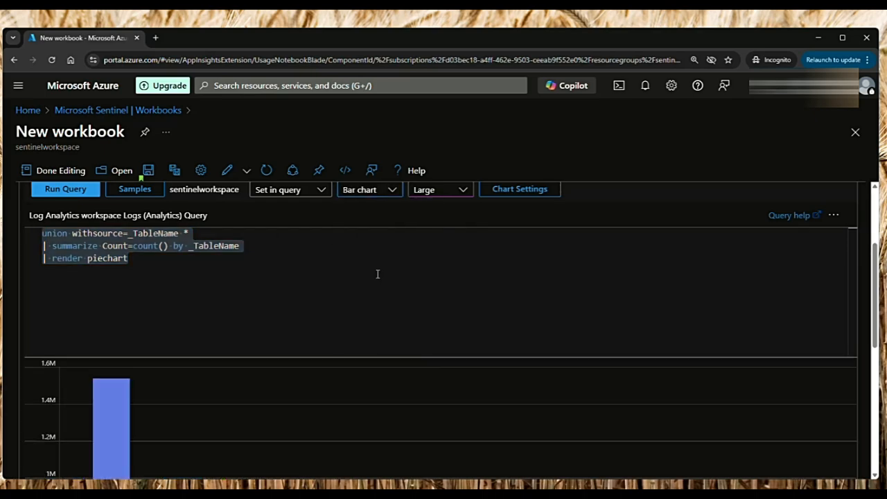
left_click(391, 190)
left_click(511, 303)
Step: Look over the chart and set its size to Small
scroll(550, 363, "down", 3)
scroll(495, 354, "down", 2)
scroll(497, 354, "up", 4)
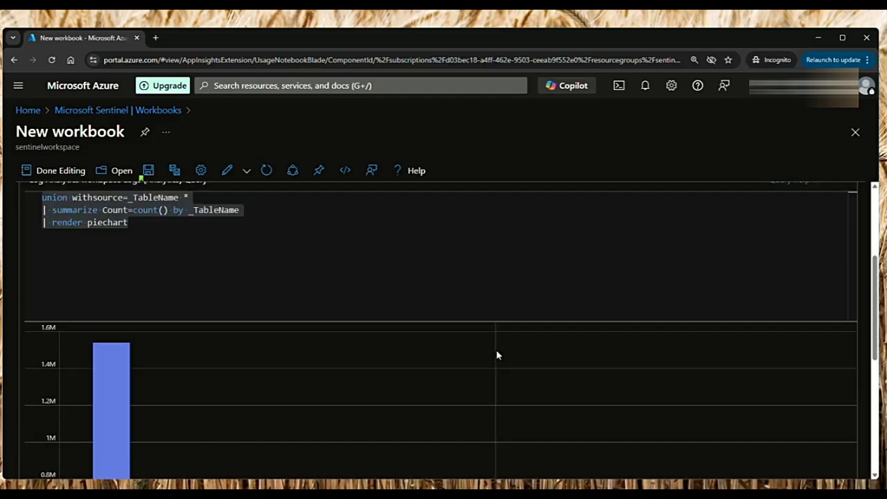
left_click(462, 212)
left_click(450, 248)
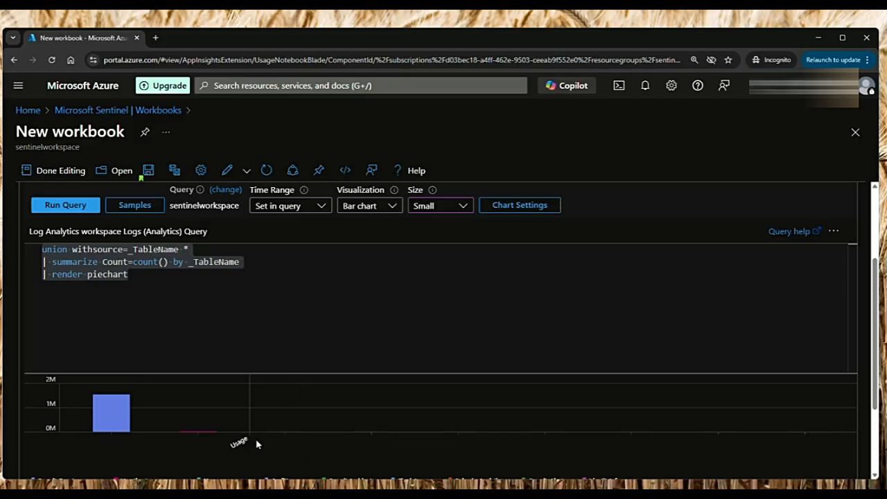
Step: Try the Line chart and Scatter chart visualizations for the query, settling on Pie chart
left_click(392, 206)
left_click(381, 349)
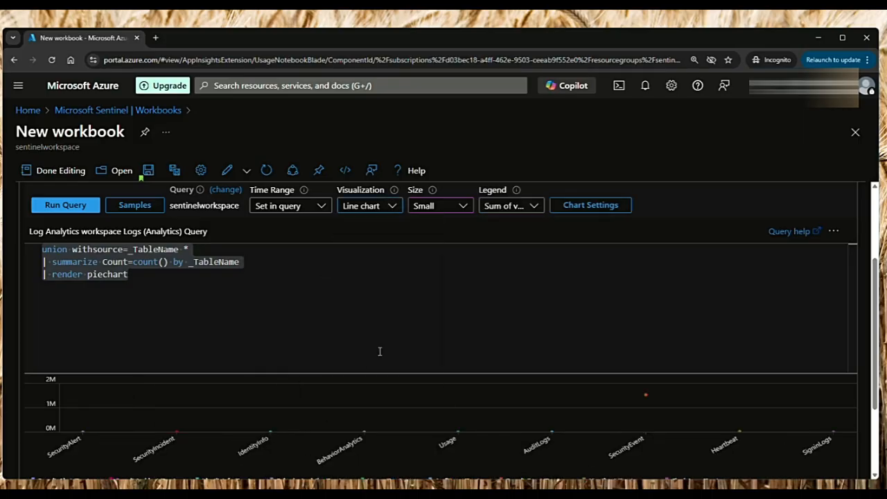
left_click(391, 206)
left_click(396, 391)
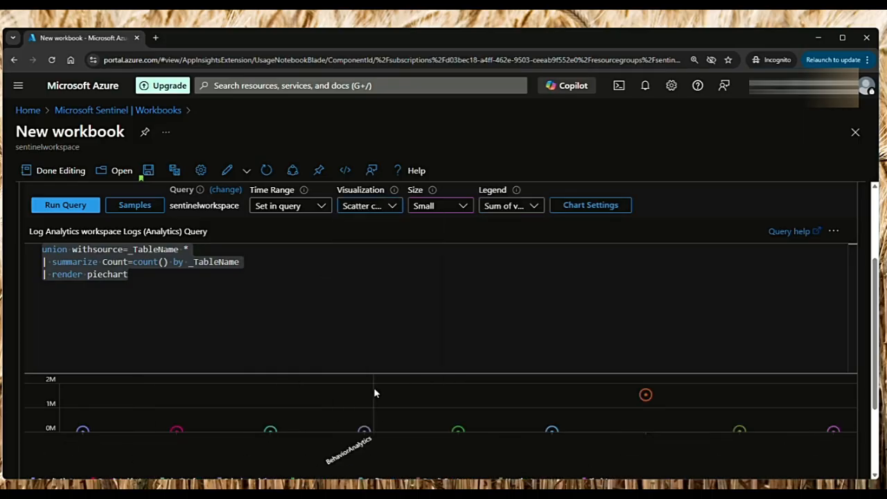
left_click(392, 206)
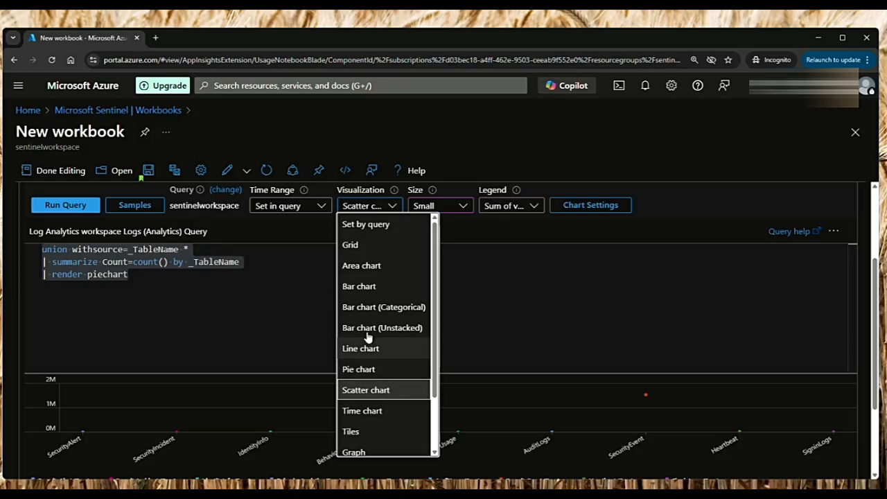
left_click(368, 368)
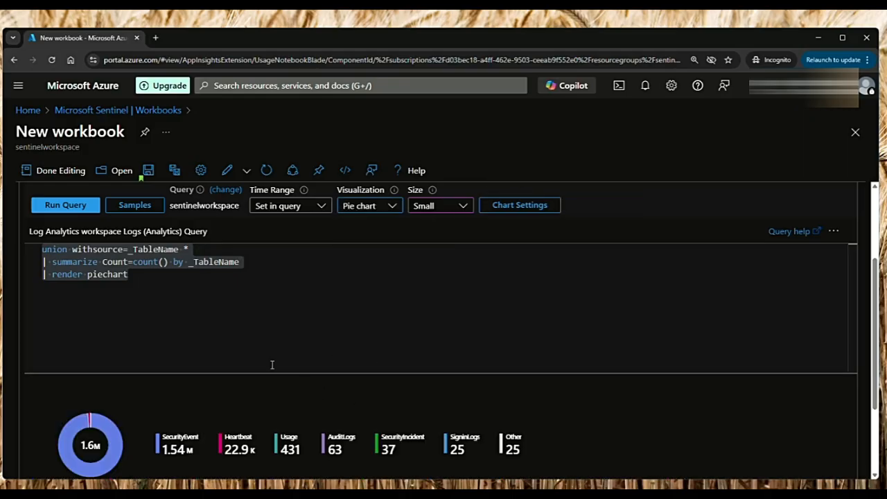
Step: Examine the query's time range choices and the custom start and end time fields, leaving the range as Set in query
left_click(321, 207)
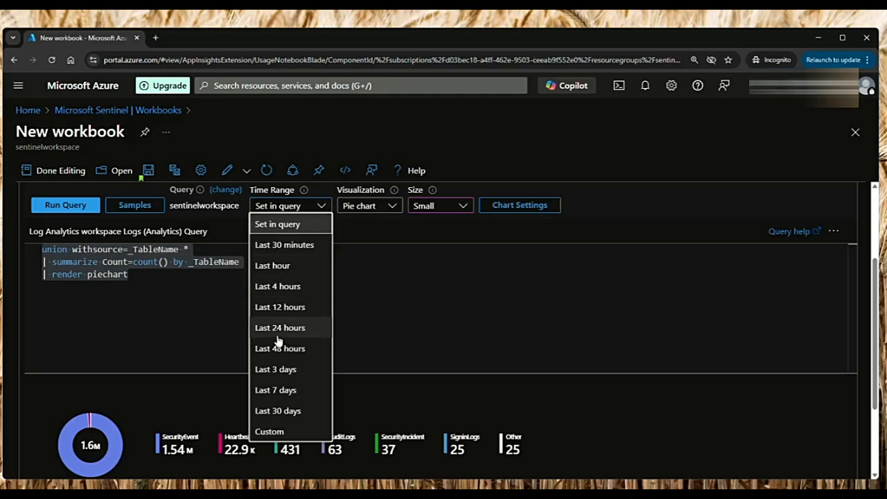
left_click(278, 433)
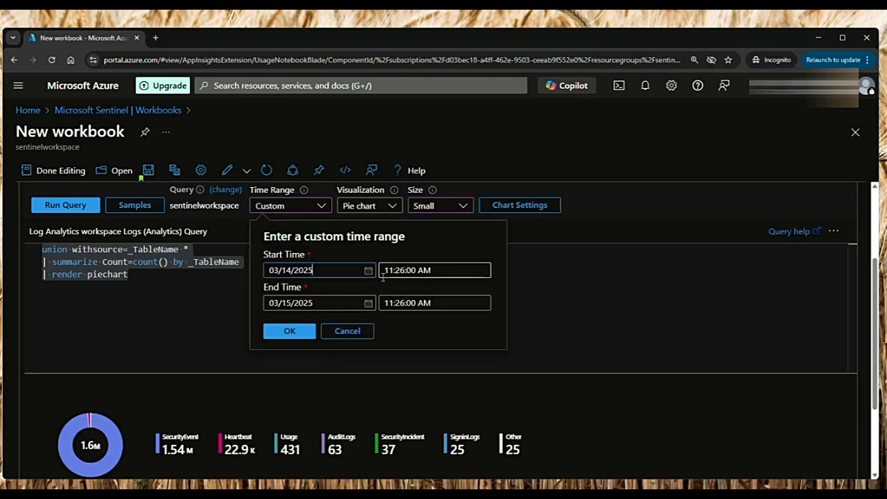
left_click(208, 339)
Step: Examine the pie chart's general and series settings, including custom number formatting, and leave the chart settings without applying changes
left_click(531, 208)
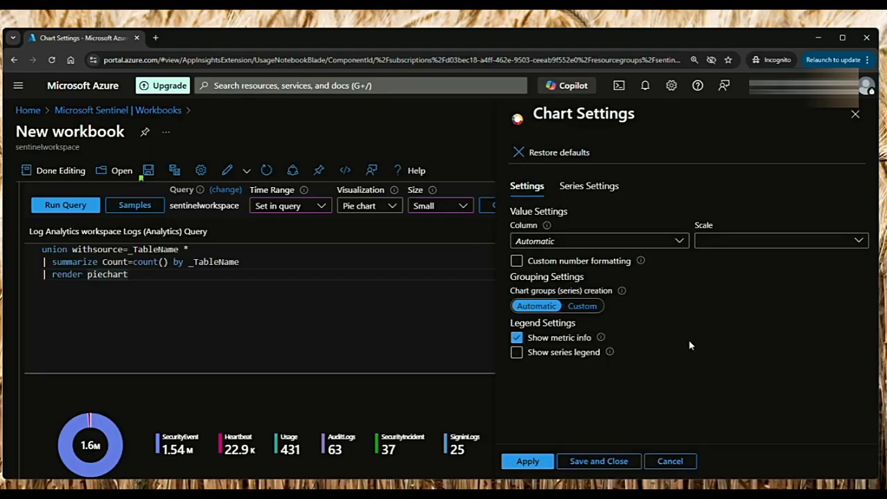
mouse_move(644, 262)
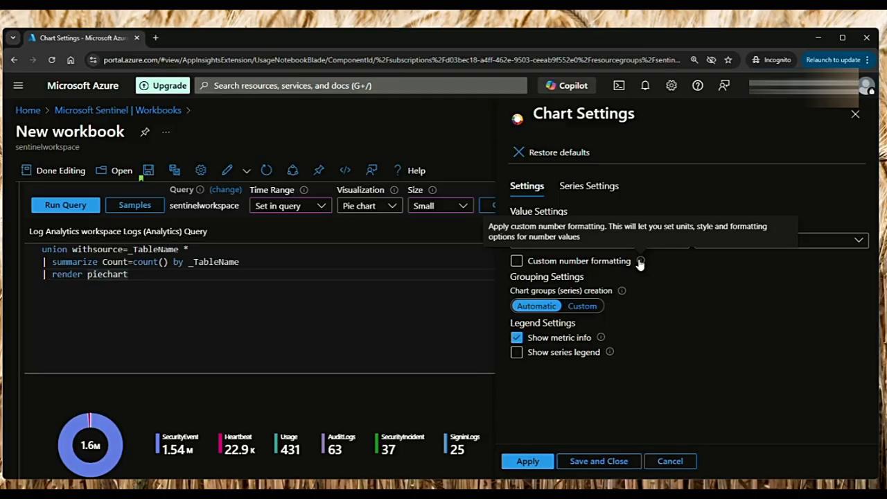
left_click(590, 186)
left_click(527, 186)
left_click(589, 185)
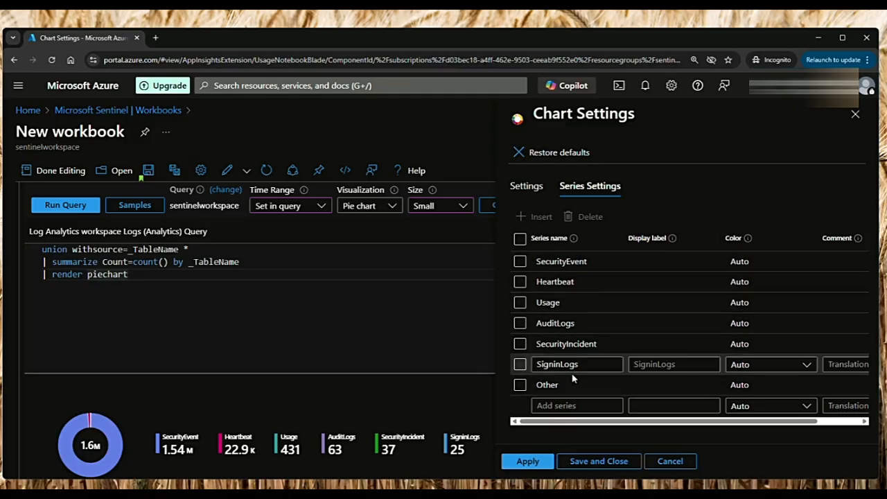
left_click(670, 461)
Step: Finish editing the pie chart query item
left_click(246, 170)
scroll(59, 425, "down", 2)
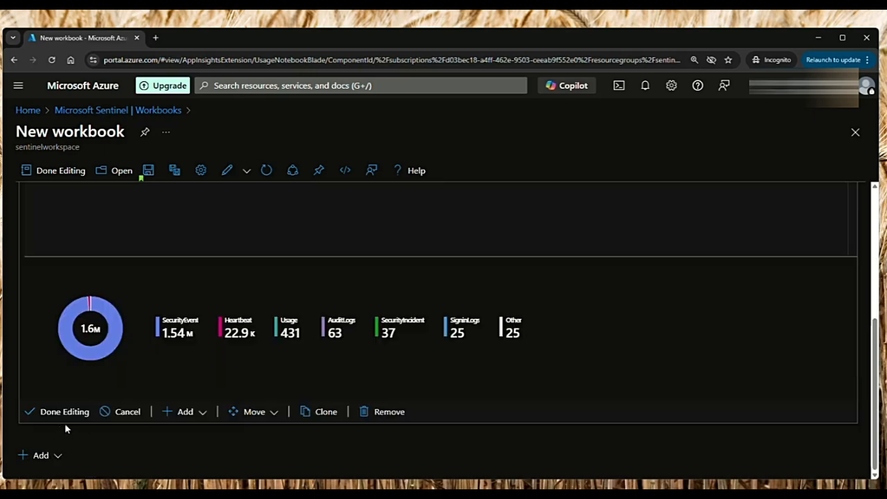
left_click(57, 415)
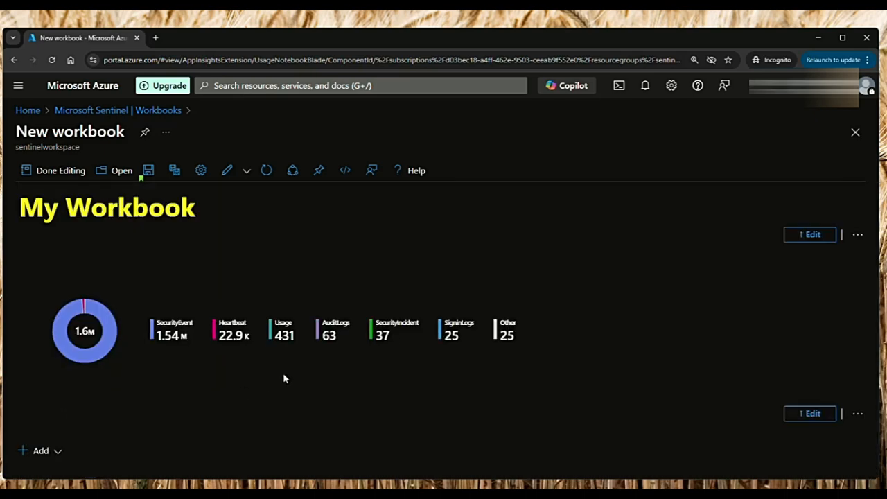
left_click(41, 451)
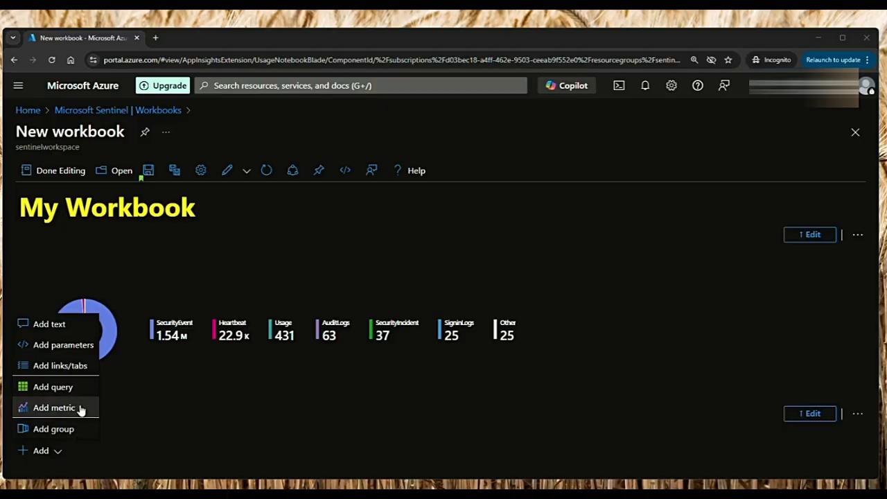
left_click(69, 390)
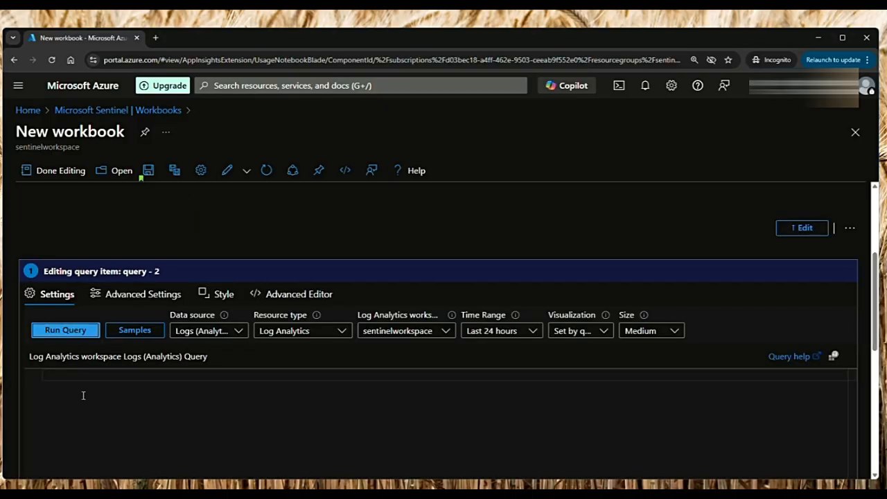
left_click(49, 380)
scroll(180, 403, "down", 1)
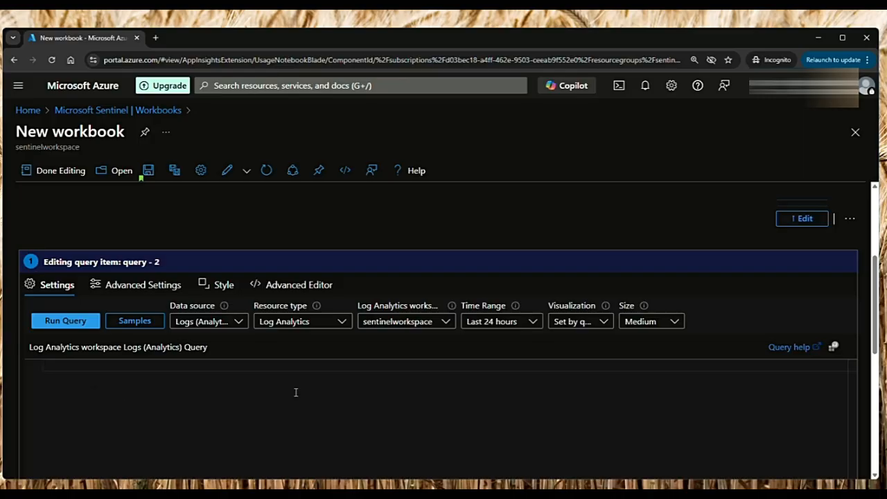
scroll(160, 374, "down", 5)
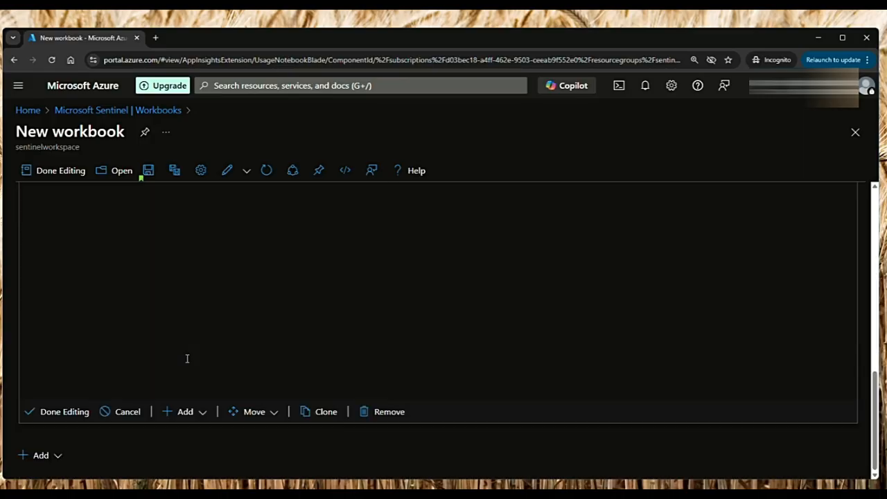
left_click(127, 411)
Step: Add a metric item, examine the metric and aggregation choices in its settings, and discard the item
left_click(42, 452)
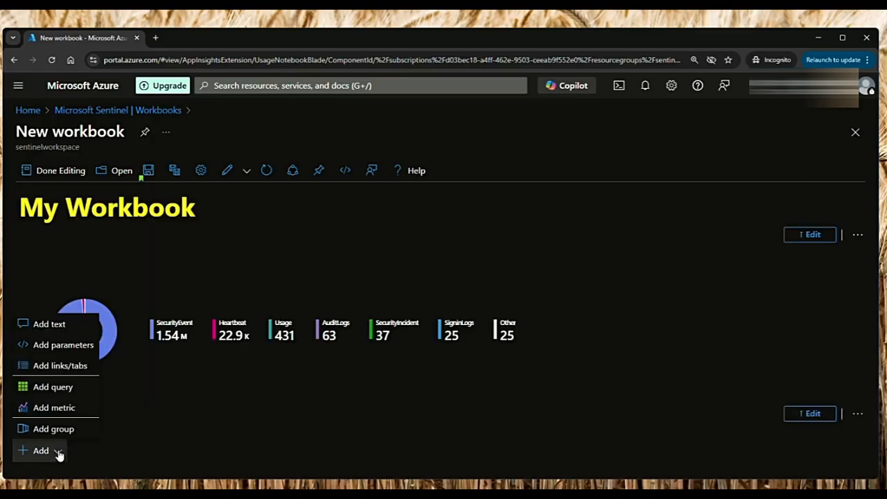
left_click(68, 411)
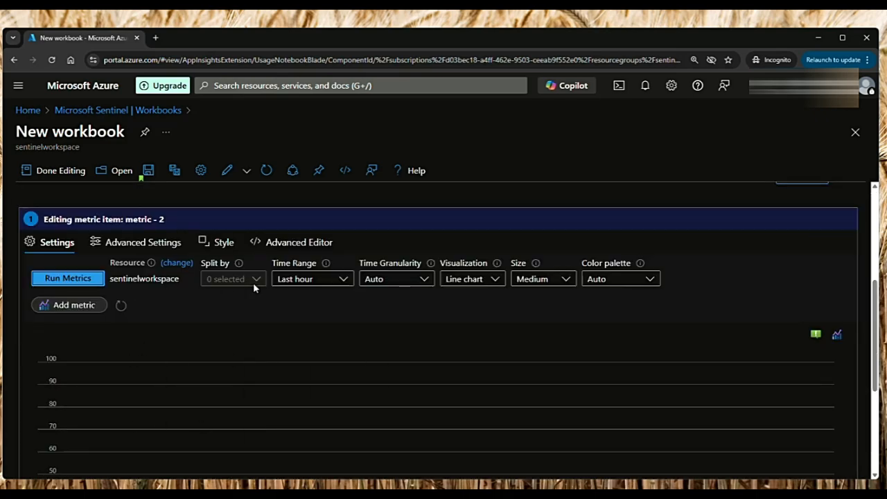
left_click(76, 305)
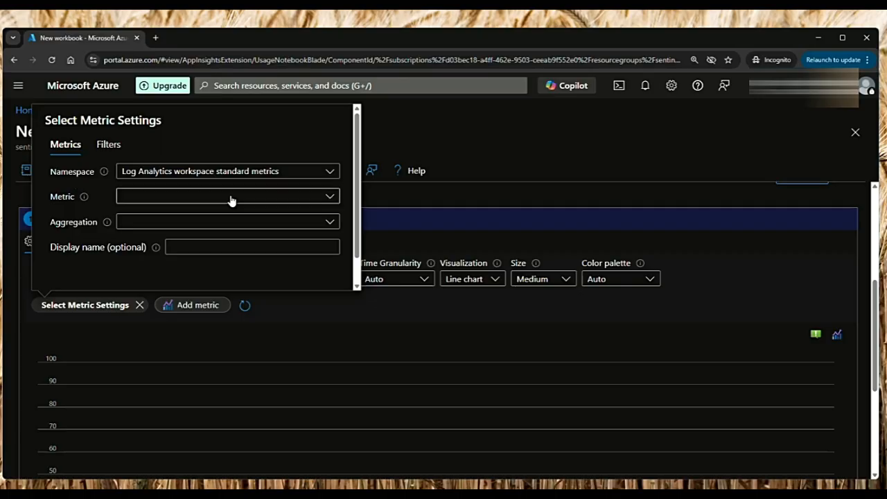
left_click(323, 196)
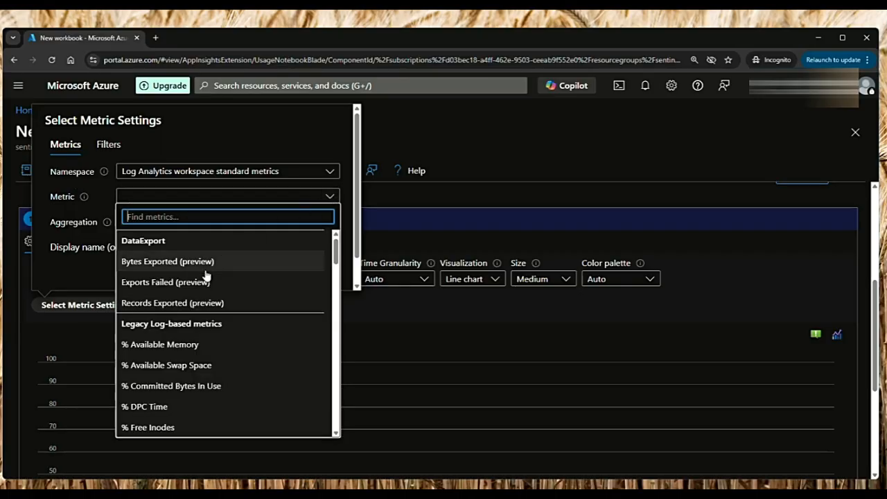
scroll(192, 394, "down", 2)
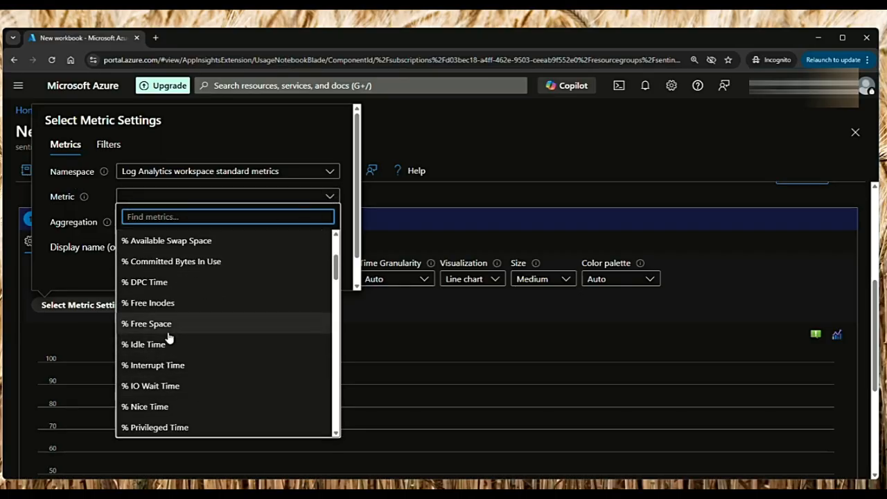
scroll(194, 385, "down", 5)
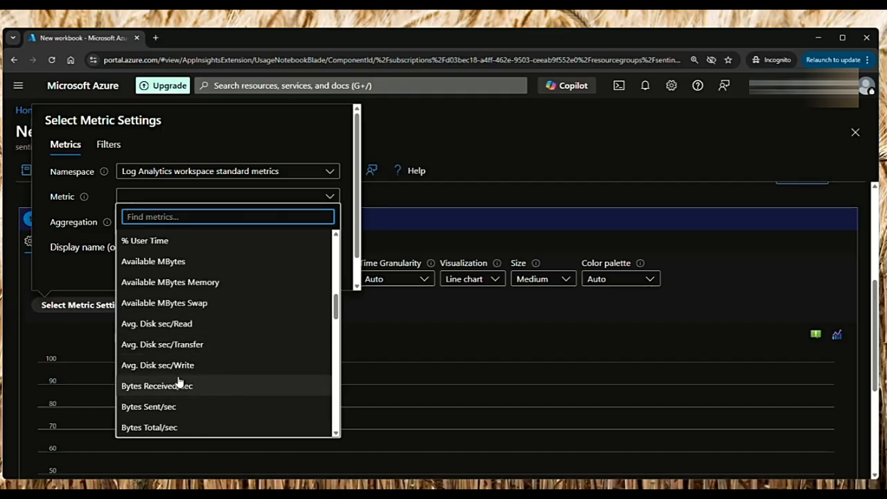
left_click(197, 386)
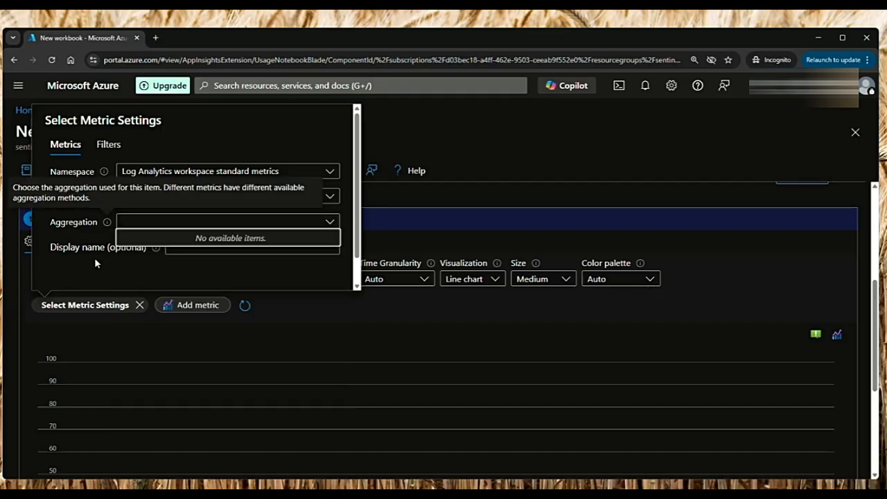
left_click(161, 252)
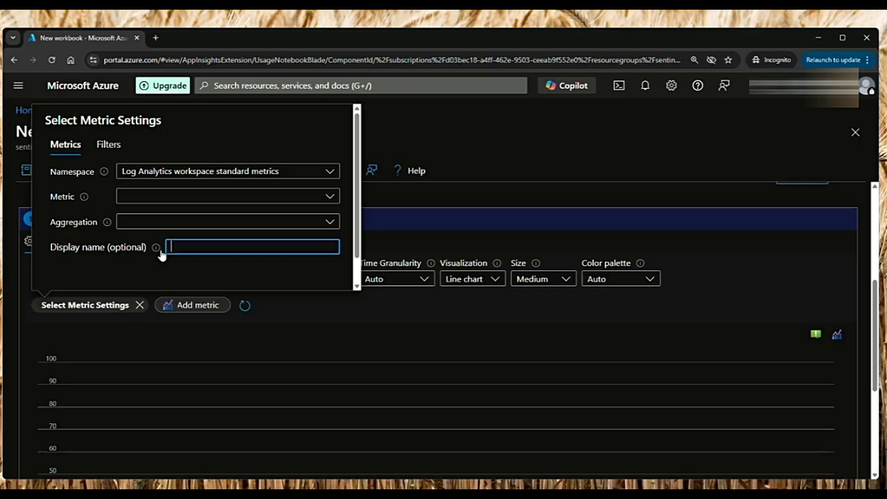
mouse_move(107, 227)
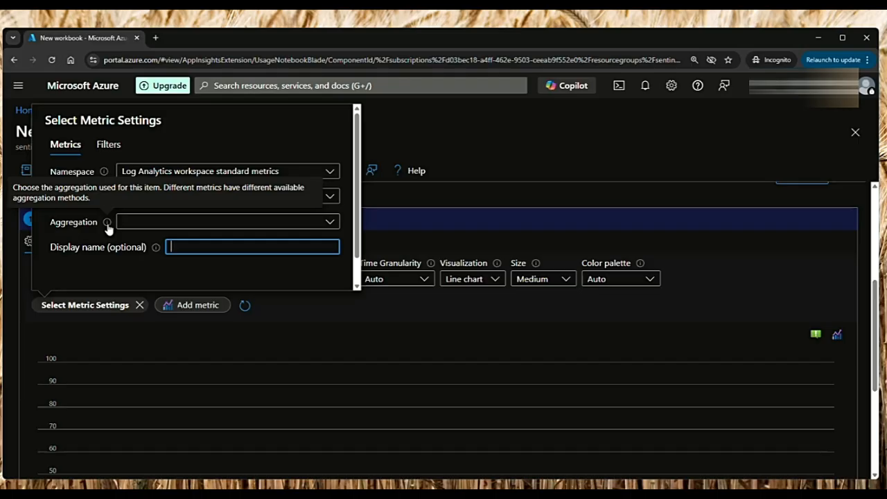
scroll(153, 395, "down", 3)
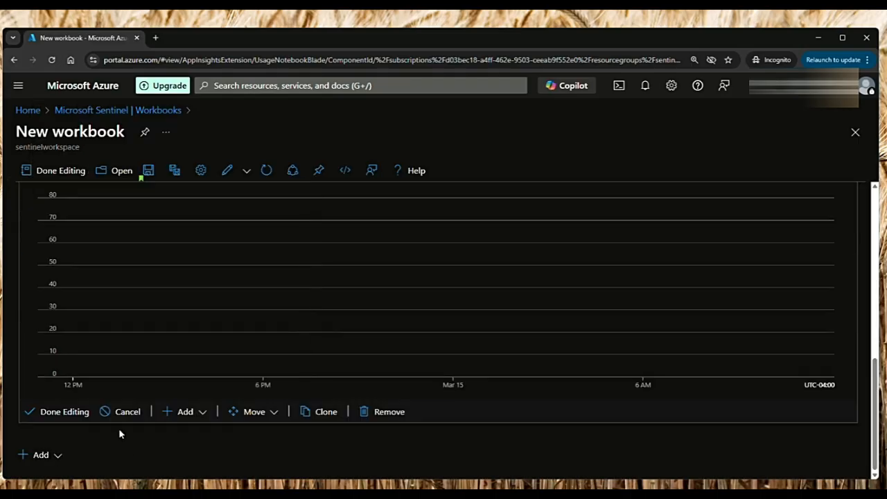
left_click(128, 412)
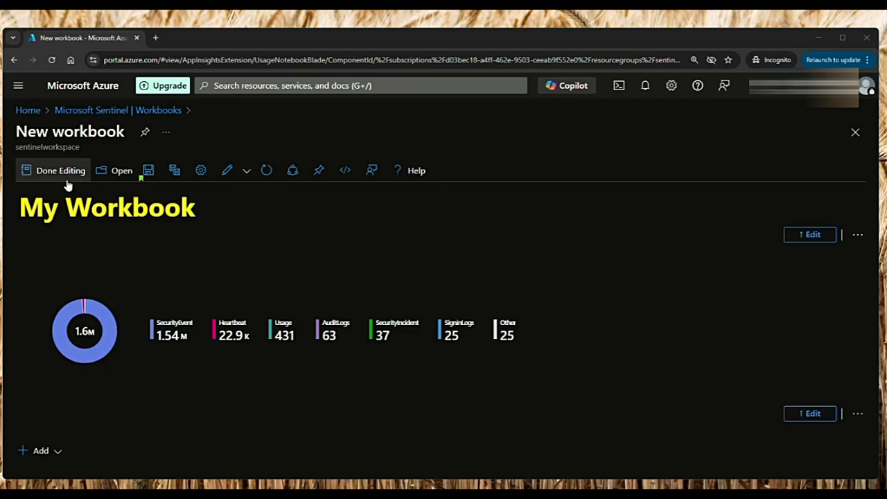
Step: Open the workbook's JSON representation as a Gallery Template in the advanced editor
left_click(343, 175)
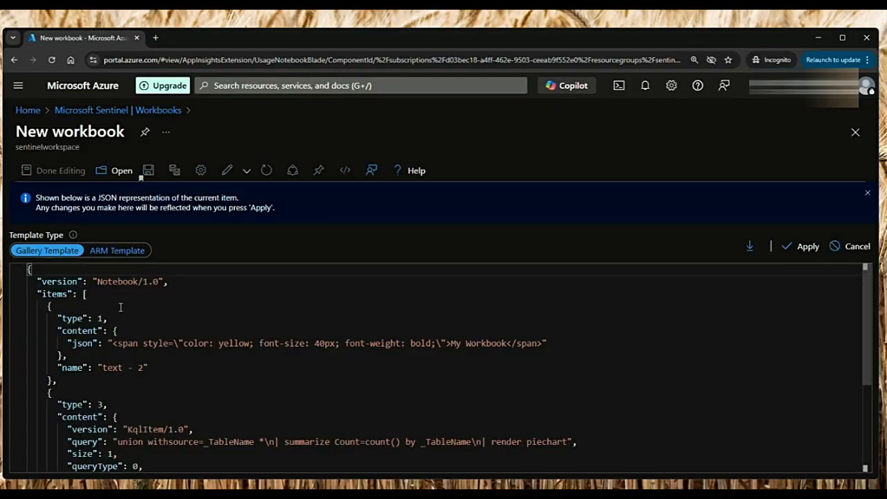
scroll(167, 360, "down", 1)
scroll(167, 359, "up", 1)
Step: Switch to the notes window and examine the styleSettings, fromTemplateId and $schema lines of the workbook JSON, then return to the browser
key("alt+Tab")
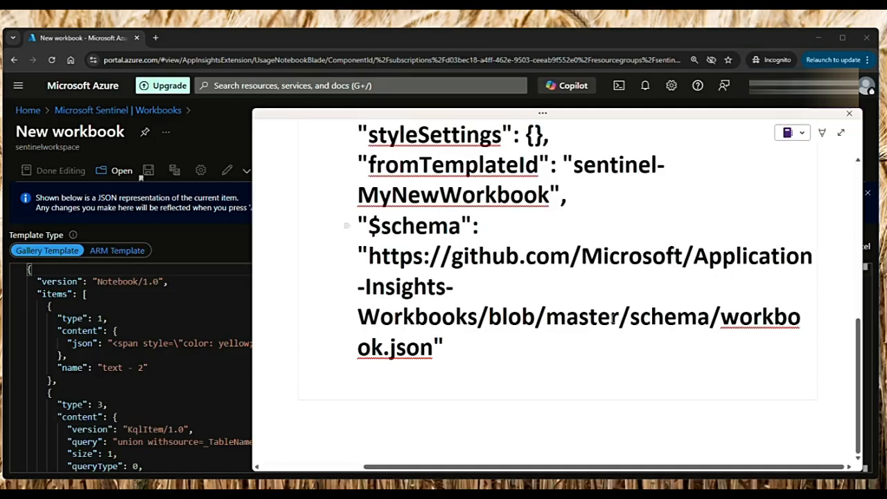
left_click_drag(449, 350, 385, 250)
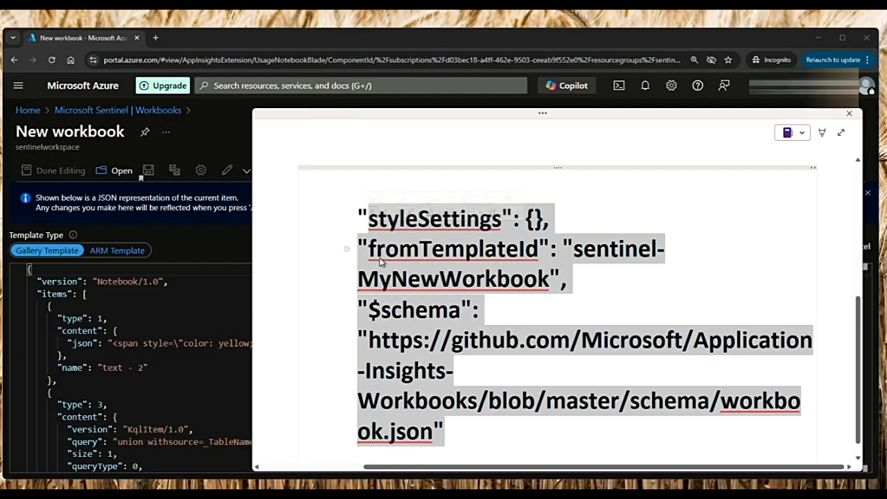
left_click(386, 249)
left_click(496, 250)
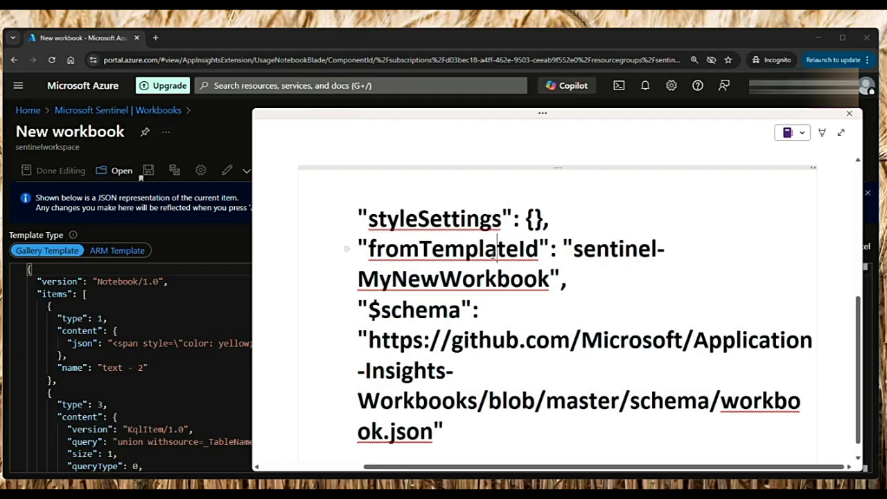
double_click(420, 307)
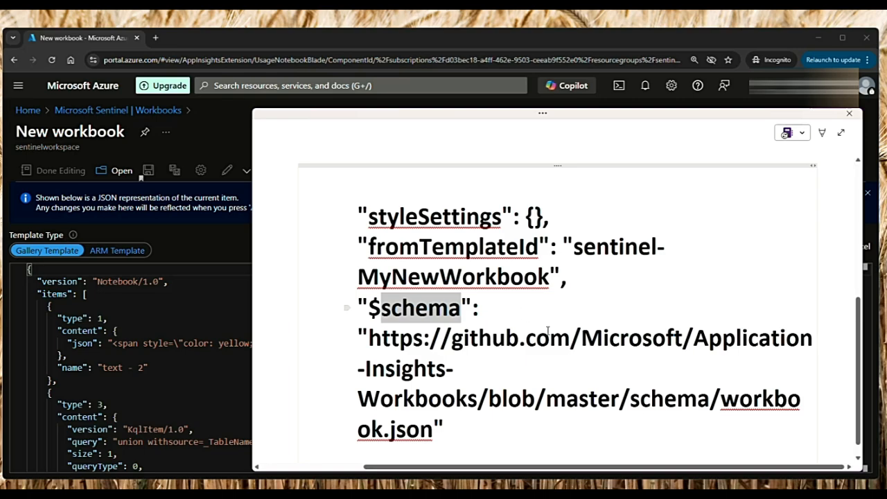
left_click(202, 251)
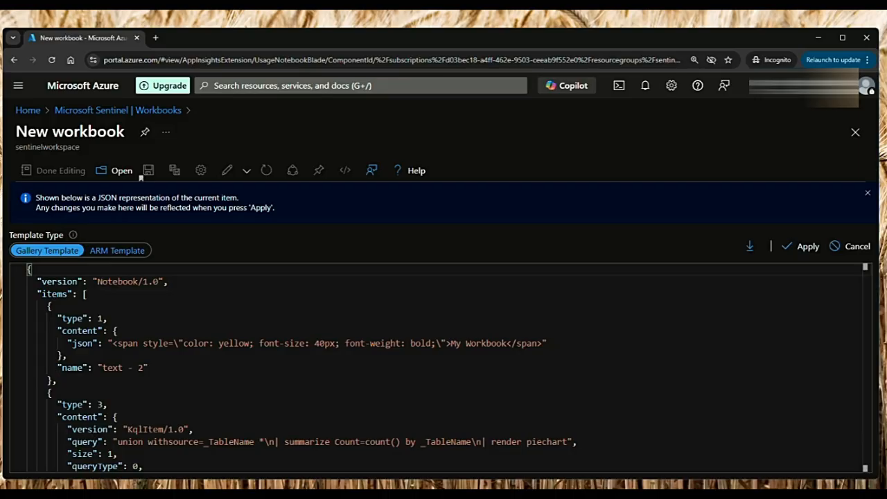
Step: Leave the JSON editor without applying changes and return to the Sentinel Workbooks page, discarding the unsaved workbook
left_click(858, 247)
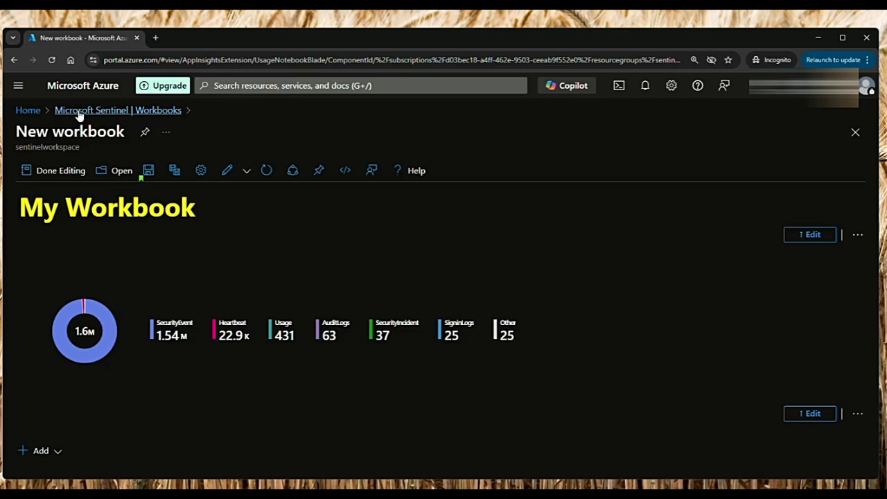
left_click(103, 118)
left_click(488, 126)
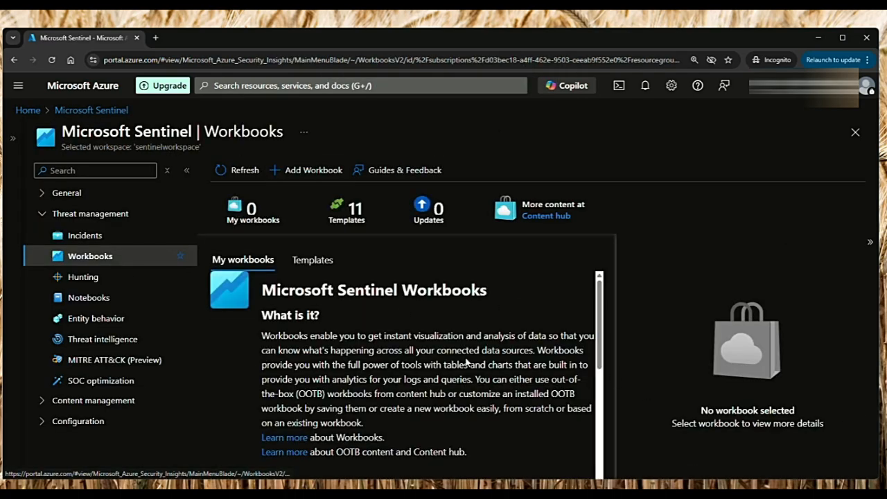
Step: List the workbook templates and examine the Event Analyzer template's description and content source
left_click(316, 260)
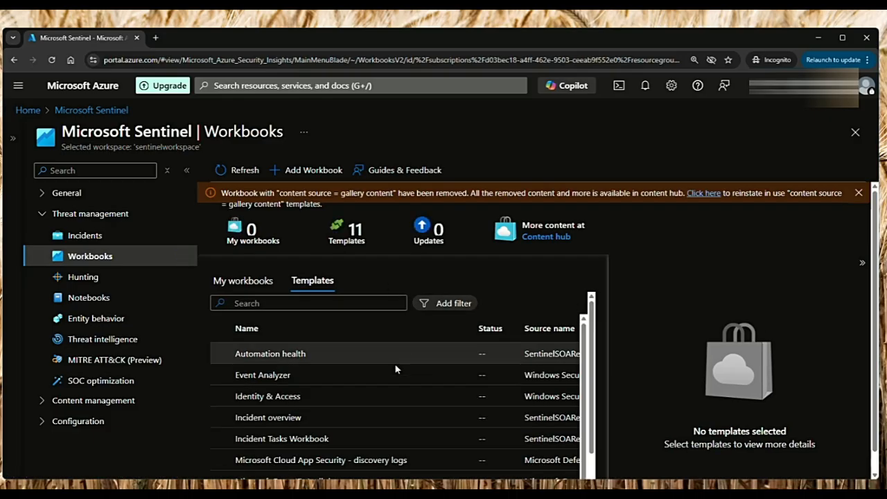
left_click(339, 377)
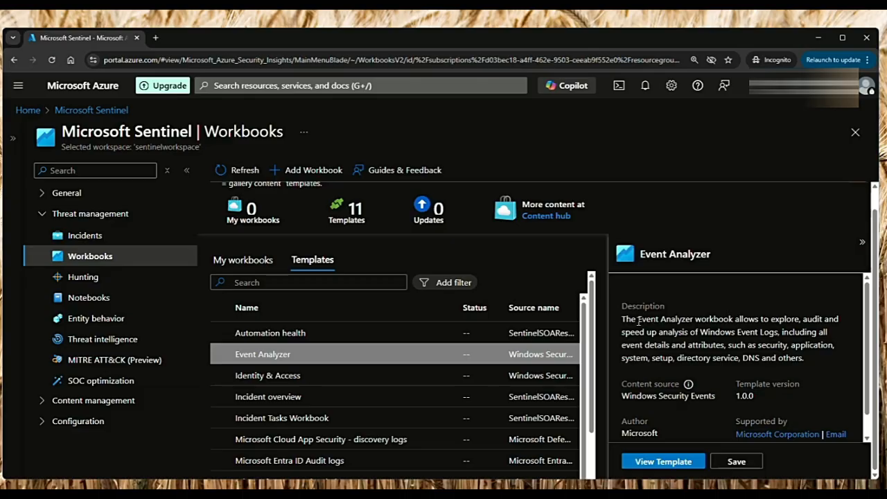
left_click_drag(669, 334, 839, 346)
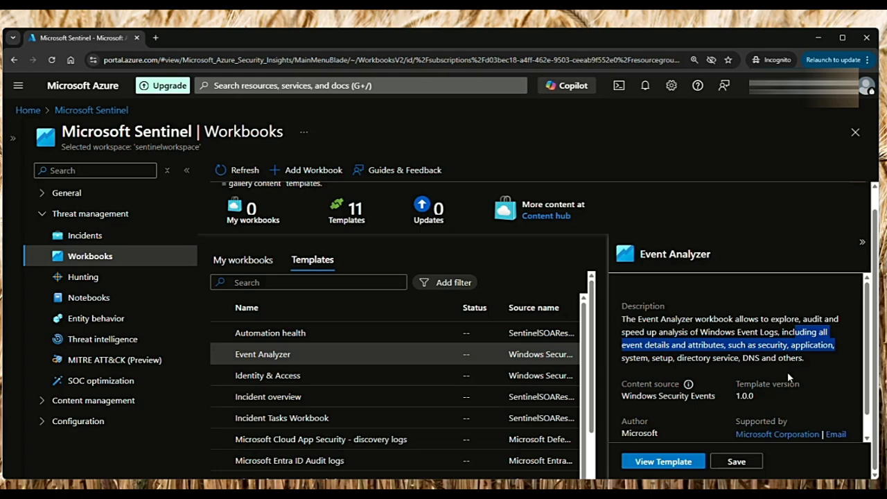
scroll(788, 372, "down", 1)
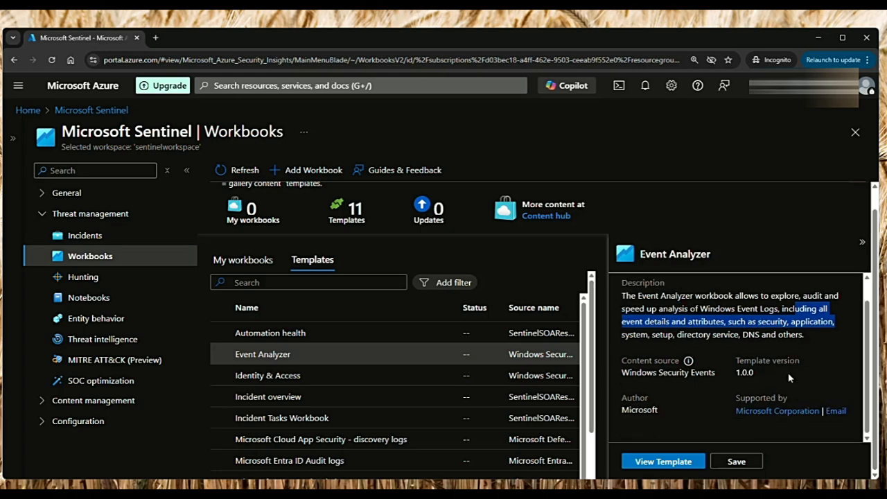
left_click(623, 363)
left_click_drag(718, 376, 610, 362)
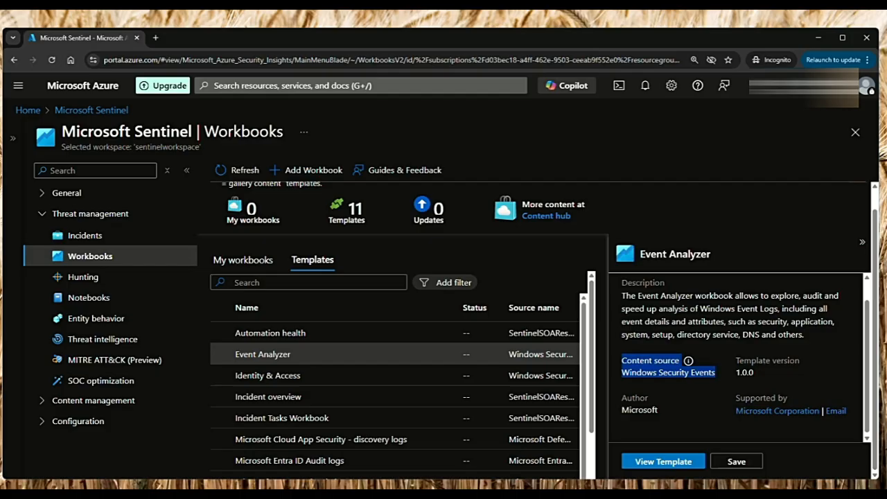
Step: Preview the Event Analyzer template, examine its Subscriptions, Workspaces and TimeRange choices, and return to the template list
left_click(662, 462)
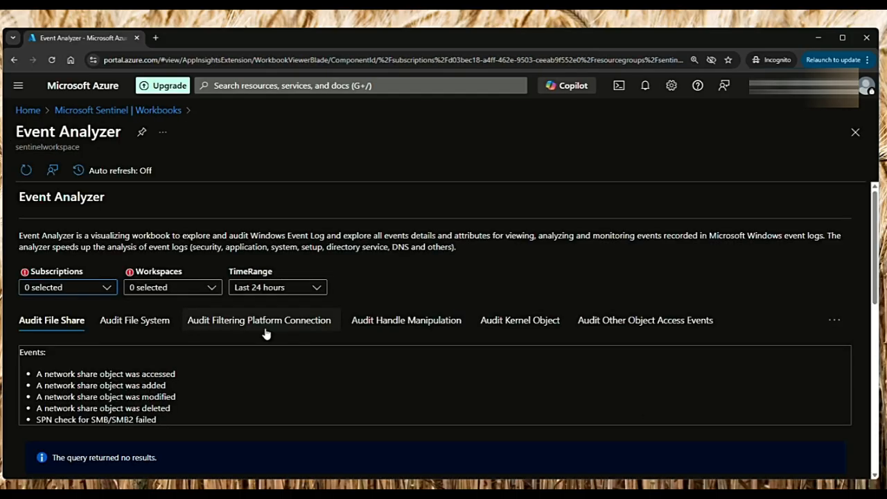
left_click(103, 287)
left_click(211, 287)
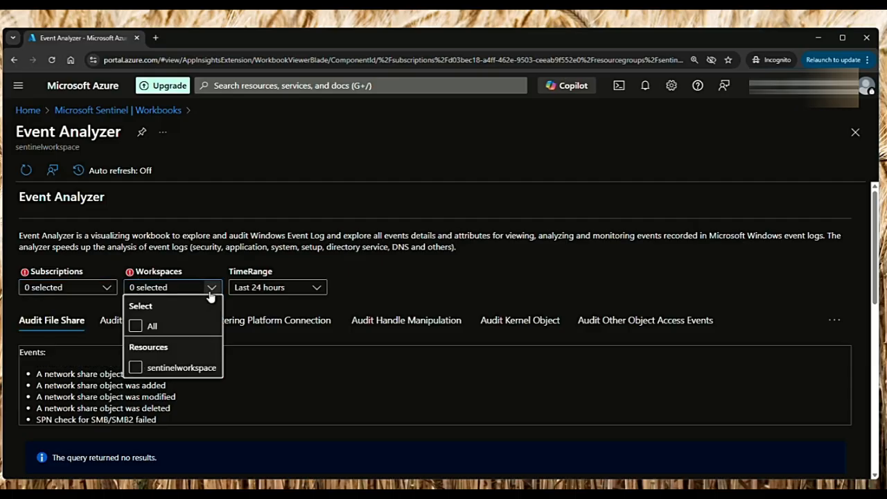
left_click(316, 287)
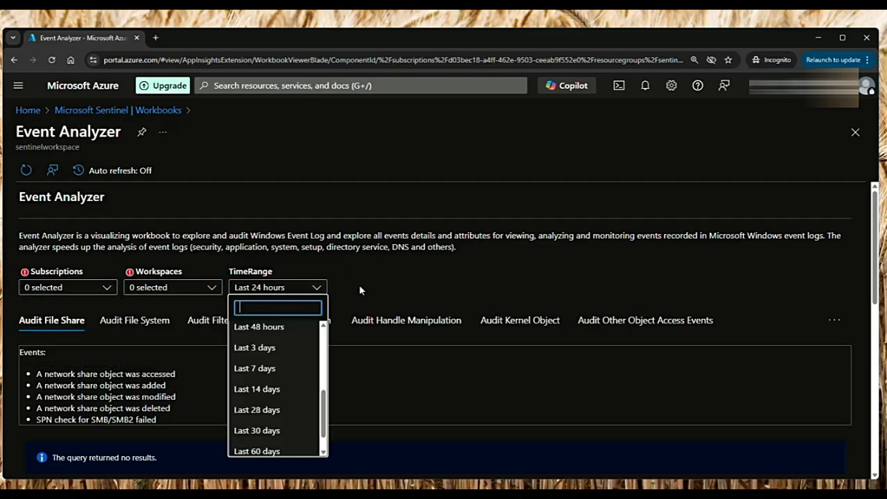
left_click(113, 110)
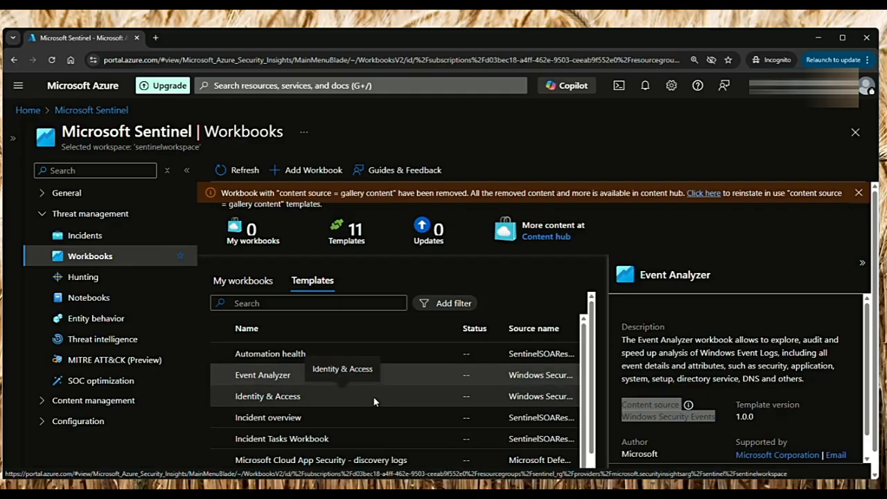
Step: Save the Event Analyzer template as a workbook in the East US location
scroll(694, 451, "down", 1)
left_click(739, 463)
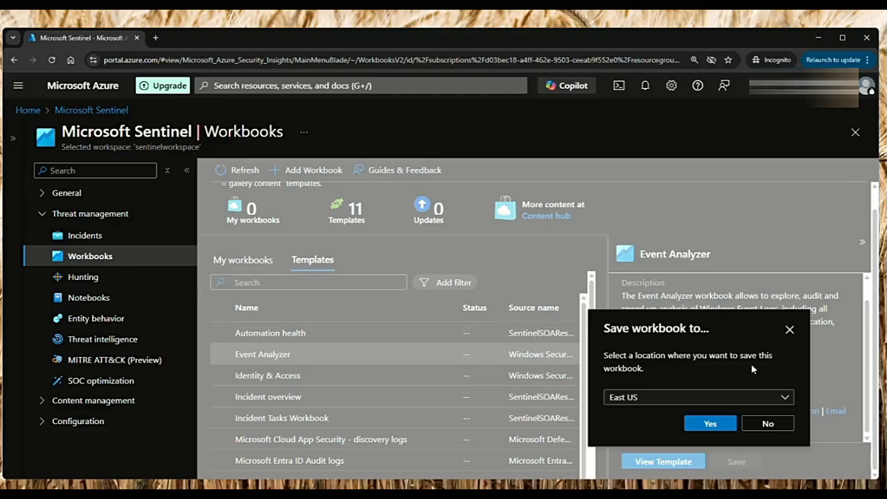
left_click(713, 423)
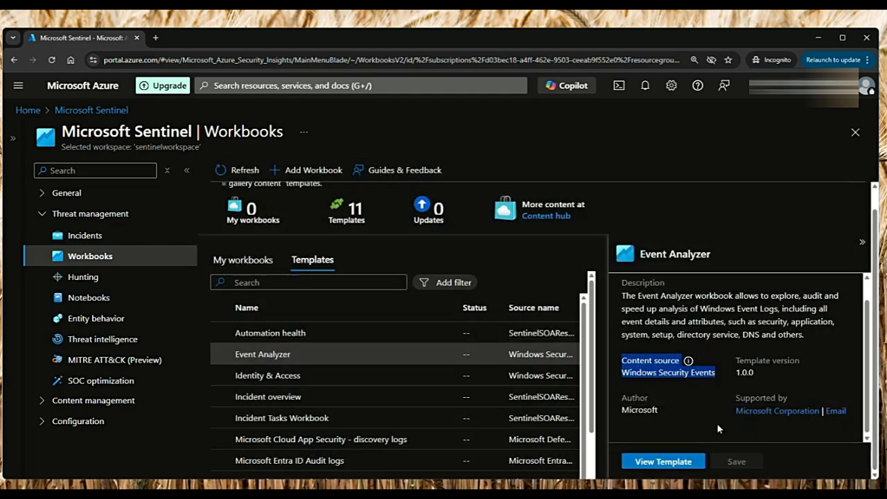
Step: Find Event Analyzer among the saved workbooks and view the saved workbook
left_click(247, 262)
left_click(278, 335)
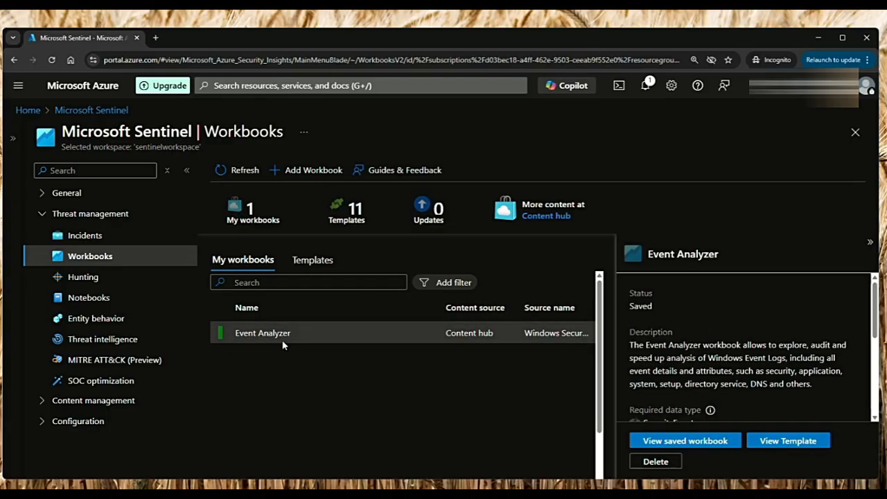
left_click(703, 445)
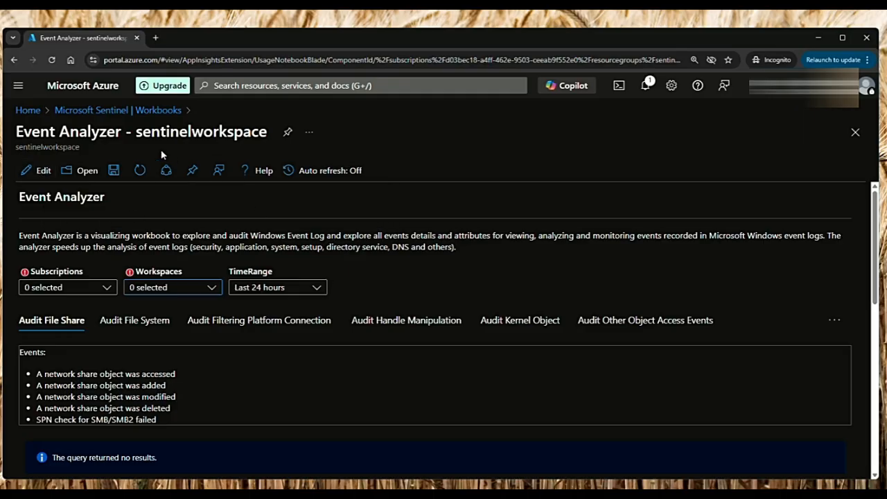
Step: Return to the Workbooks page and delete the saved Event Analyzer workbook
left_click(119, 110)
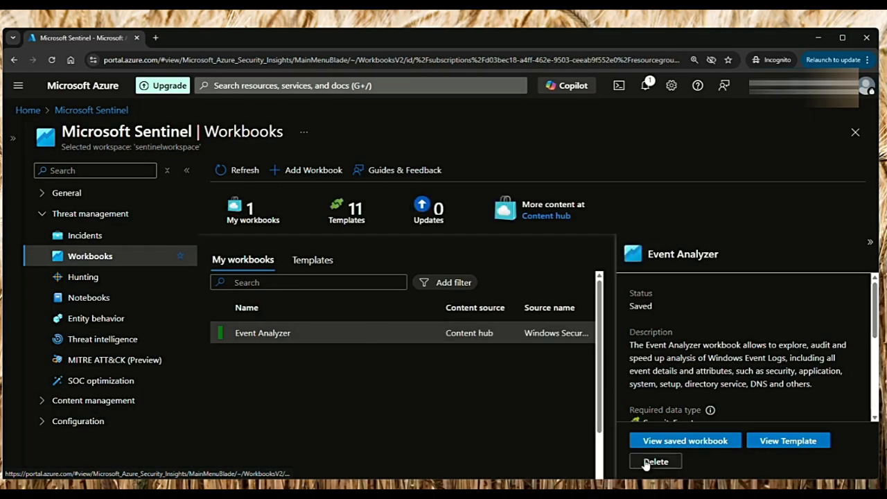
left_click(655, 461)
left_click(721, 410)
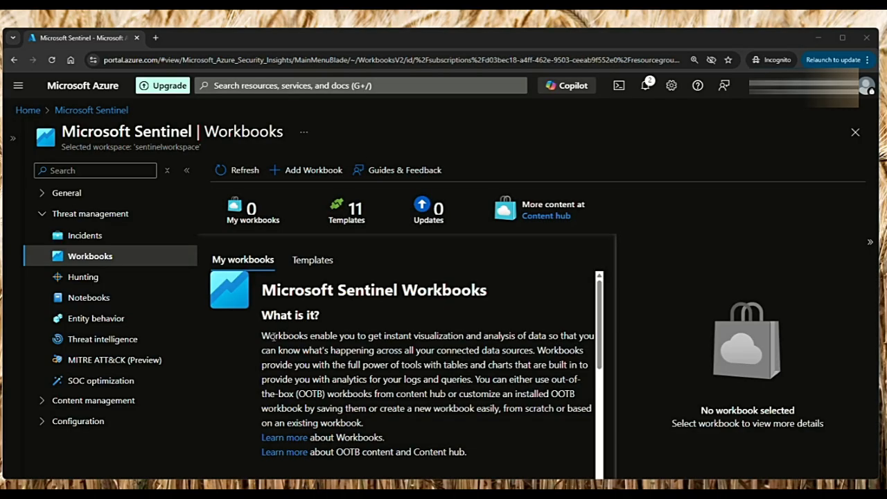
Step: In the notes window, add sub-items Analytics Health & Audit, Incident Overview, Investigation Insights and MITRE ATT&CK Workbook under Security Monitoring & Incident Investigation
key("alt+Tab")
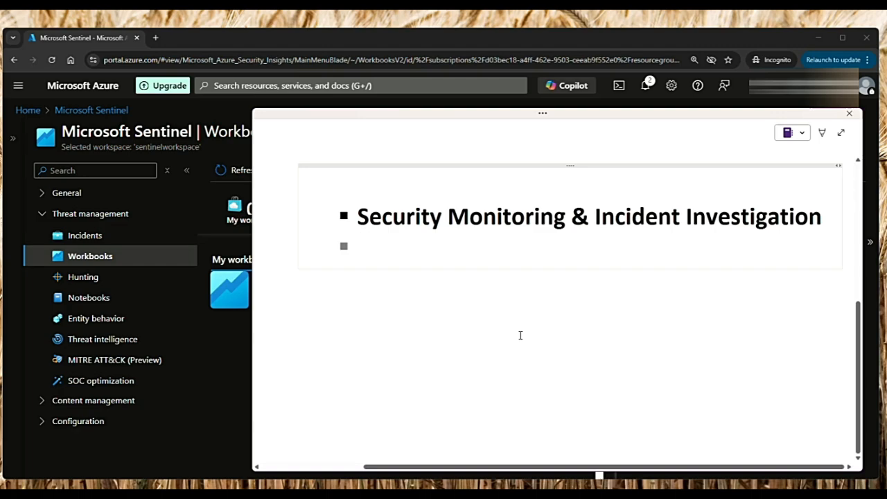
key("Tab")
type("Analytics Health & Audit")
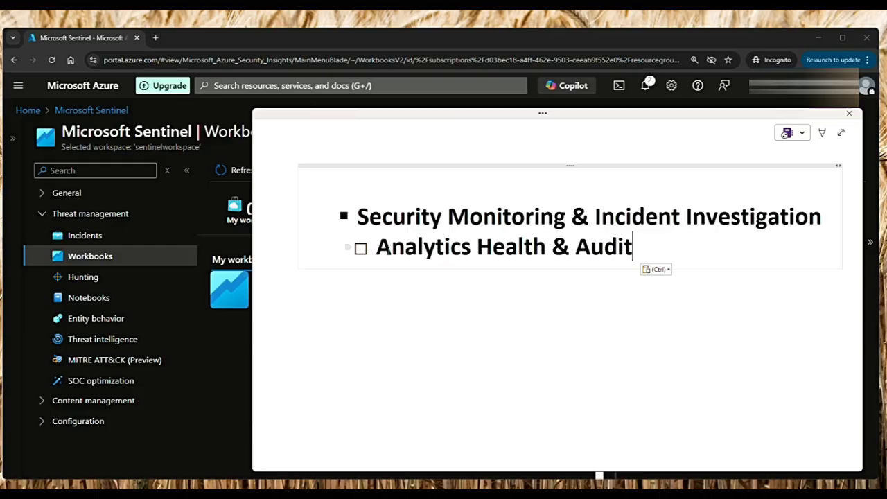
key("Return")
type("Incident Overview")
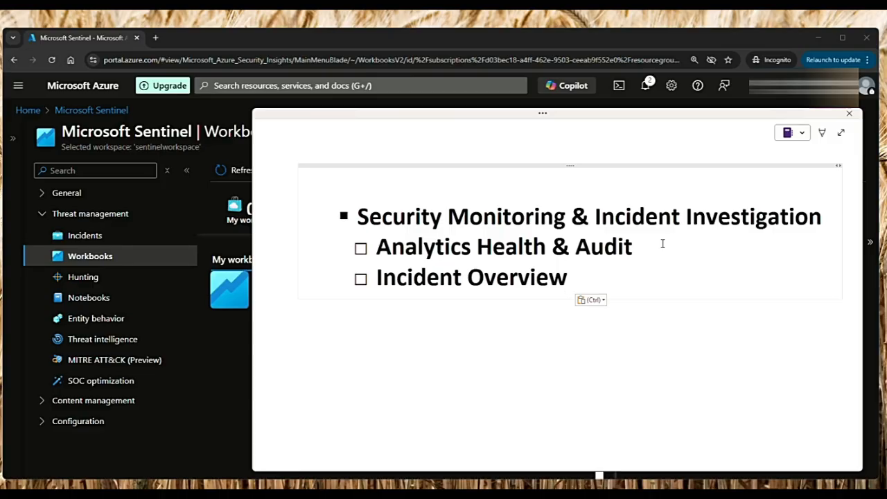
key("Return")
type("Investigation Insights")
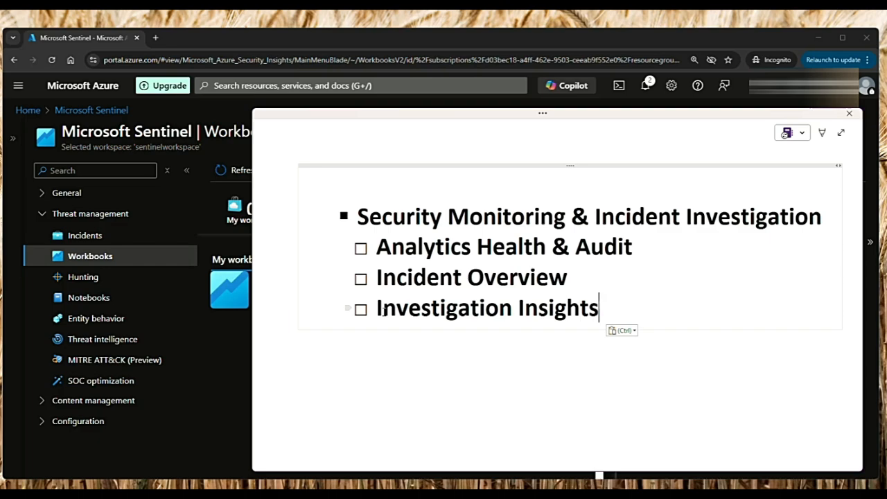
key("Return")
type("MITRE ATT&CK Workbook")
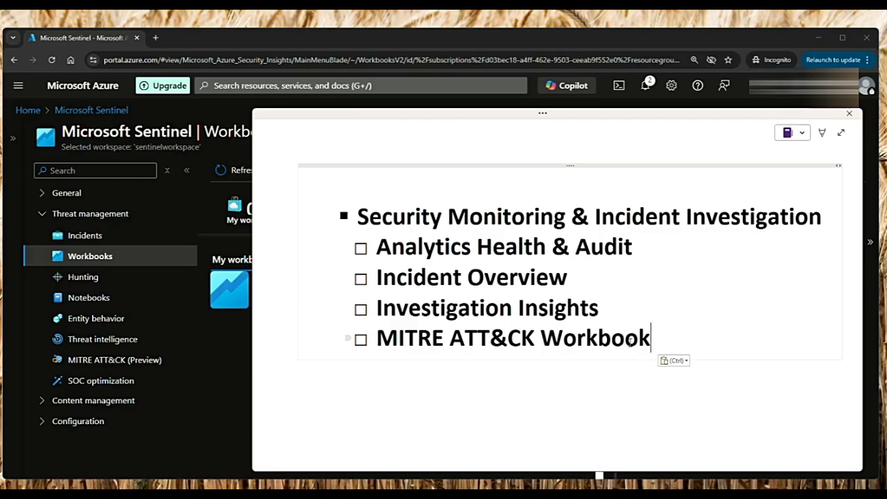
Step: Add the bullet Identity & Access Management with sub-items Microsoft Entra Audit Logs, Microsoft Entra Sign-in Logs and Identity & Access Workbook
key("Return")
key("shift+Tab")
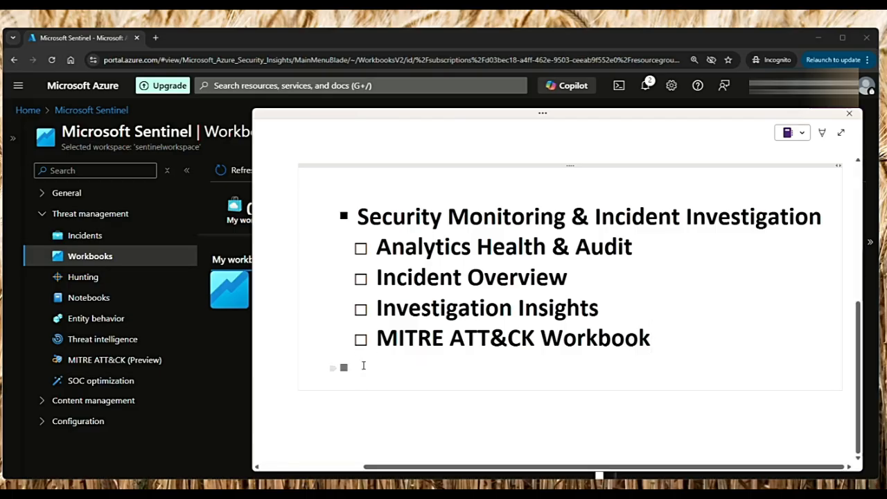
type("Identity & Access Management")
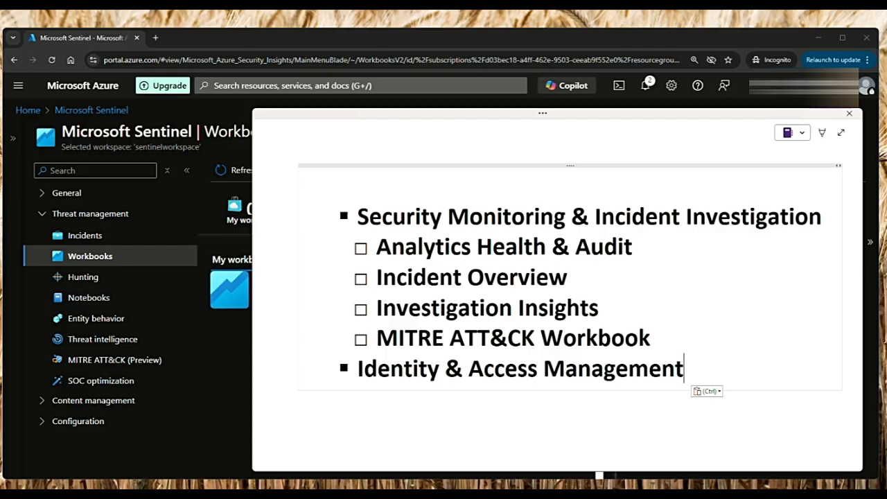
key("Return")
key("Tab")
type("Microsoft Entra Audit Logs")
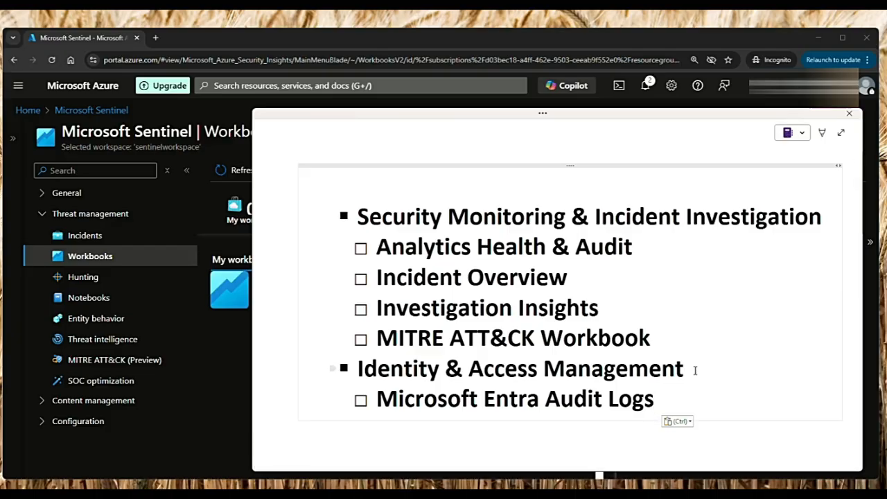
key("Return")
type("Microsoft Entra Sign-in Logs")
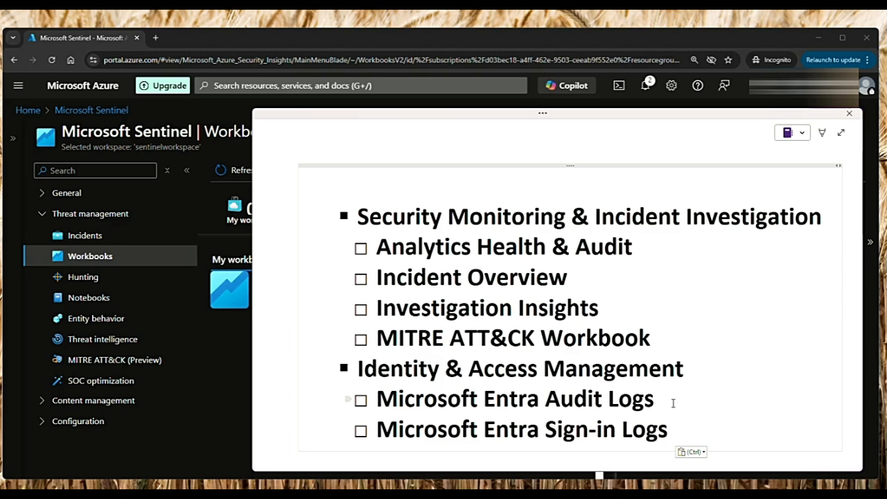
key("Return")
type("Identity & Access Workbook")
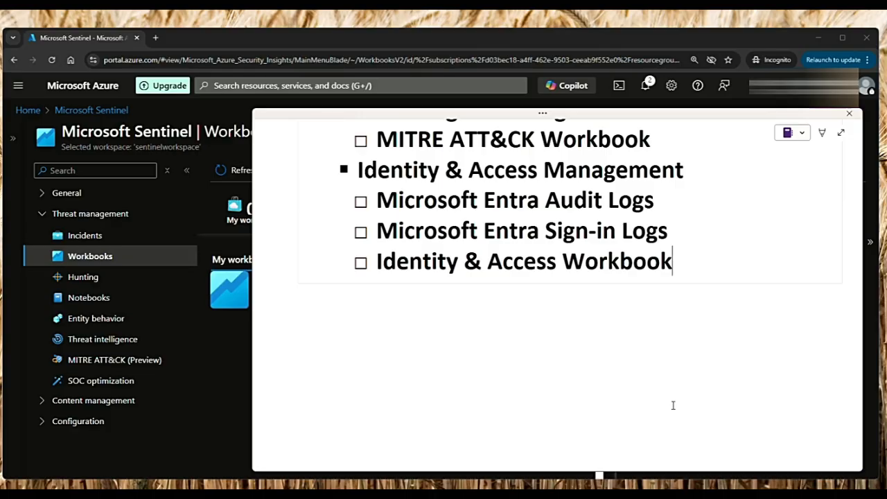
Step: Add the bullet Cloud & Compliance Reporting with sub-items Azure Security Benchmark and Cybersecurity Maturity Model Certification (CMMC)
key("Return")
key("shift+Tab")
type("Cloud & Compliance Reporting")
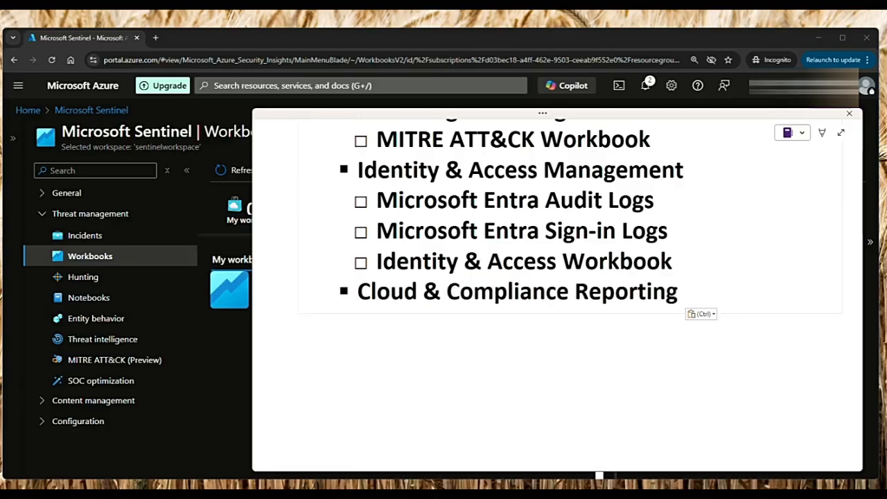
key("Return")
key("Tab")
type("Azure Security Benchmark")
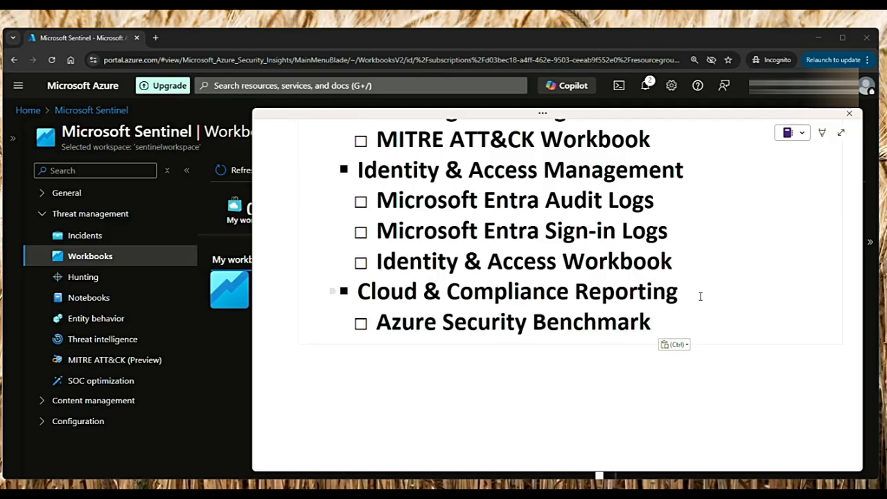
key("Return")
type("Cybersecurity Maturity Model Certification (CMMC)")
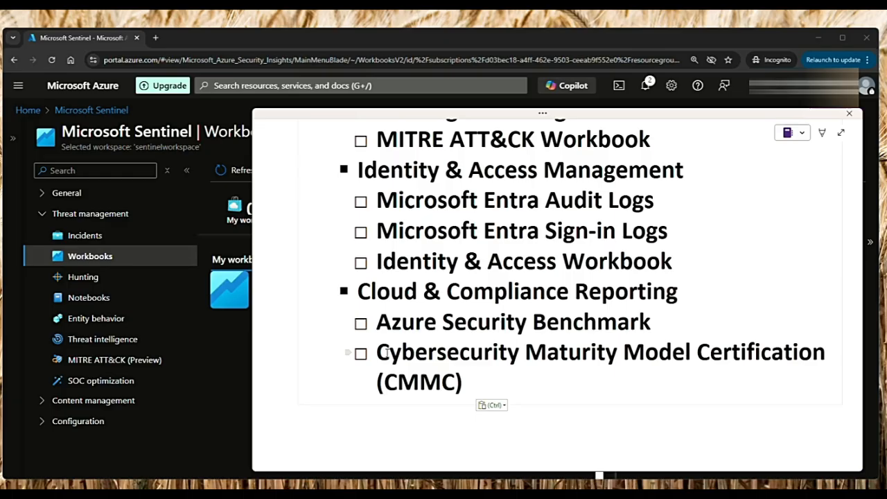
Step: Add sub-item Zero Trust (TIC 3.0) under Cloud & Compliance Reporting, followed by the new main bullet Threat Intelligence & Hunting
type("Zero Trust (TIC 3.0)")
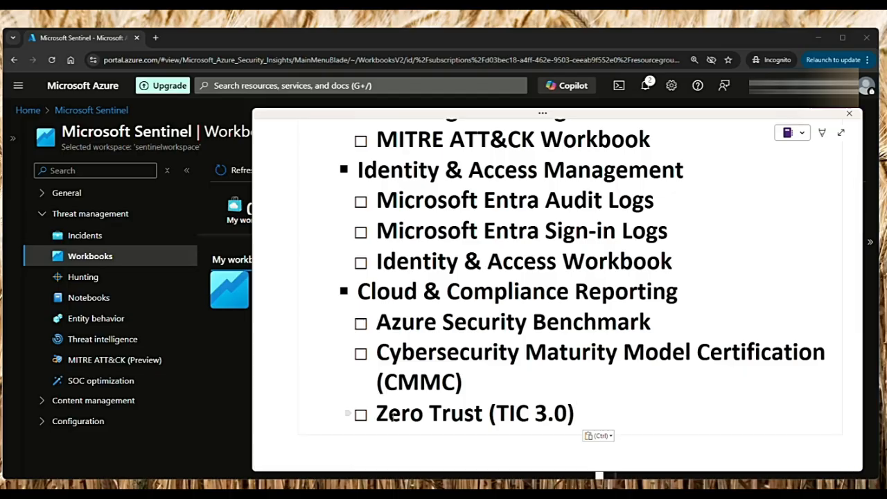
key("Return")
type("Threat Intelligence & Hunting")
scroll(531, 381, "down", 5)
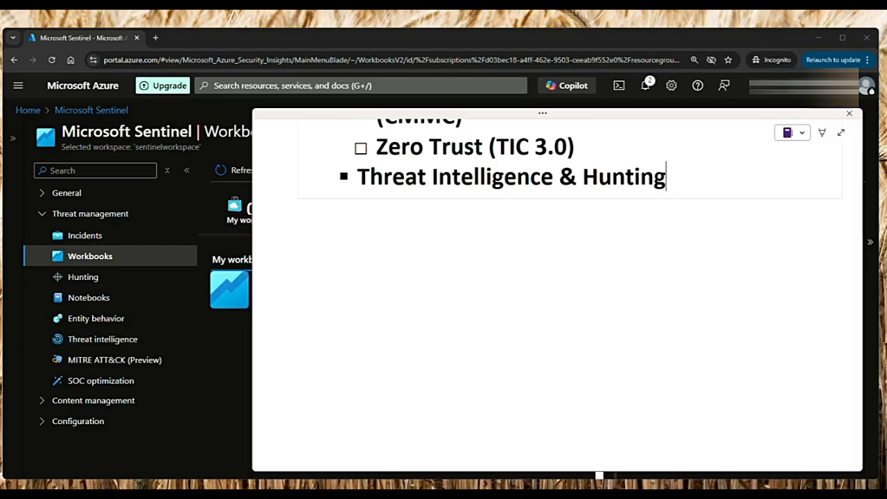
Step: Under Threat Intelligence & Hunting, add sub-items Threat Intelligence Workbook, Microsoft Defender for Cloud Apps and Security Alerts Workbook
key("Return")
type("Threat Intelligence Workbook")
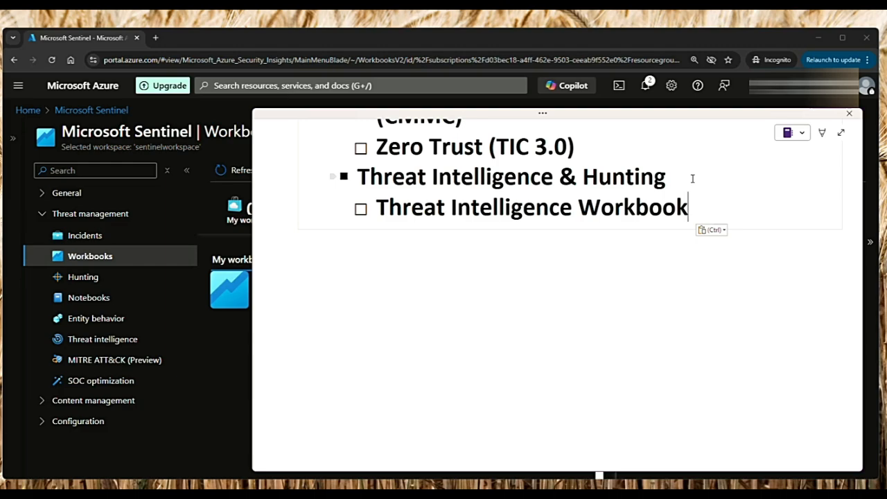
key("Return")
type("Microsoft Defender for Cloud Apps")
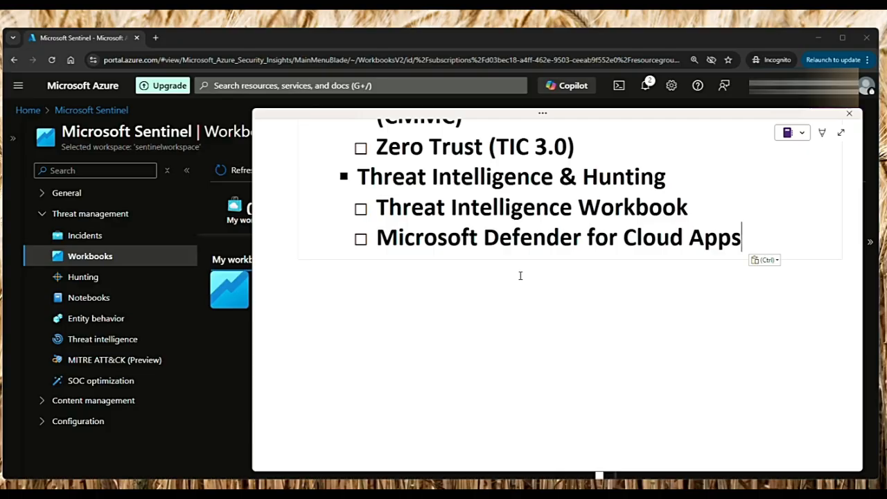
type("Security Alerts Workbook")
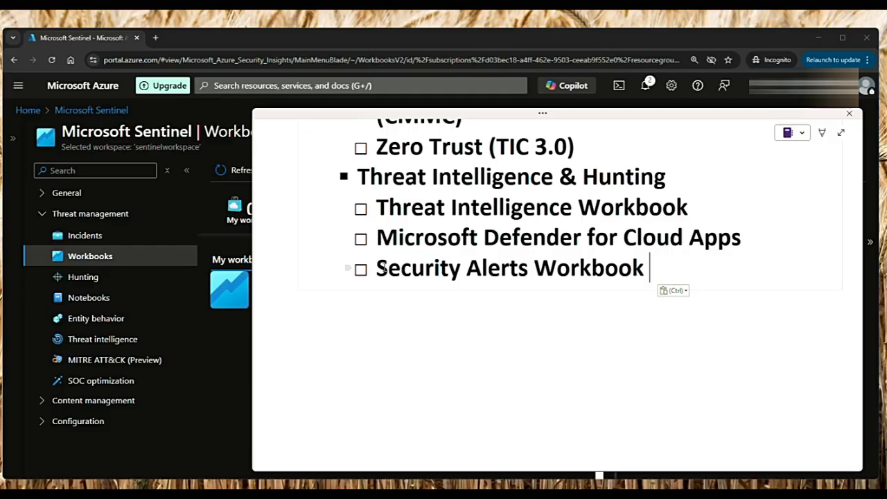
Step: Add the bullet Workspace & Data Monitoring with sub-items Data Collection Health Monitoring, Workspace Usage Report and Event Analyzer
key("Return")
type("Workspace & Data Monitoring")
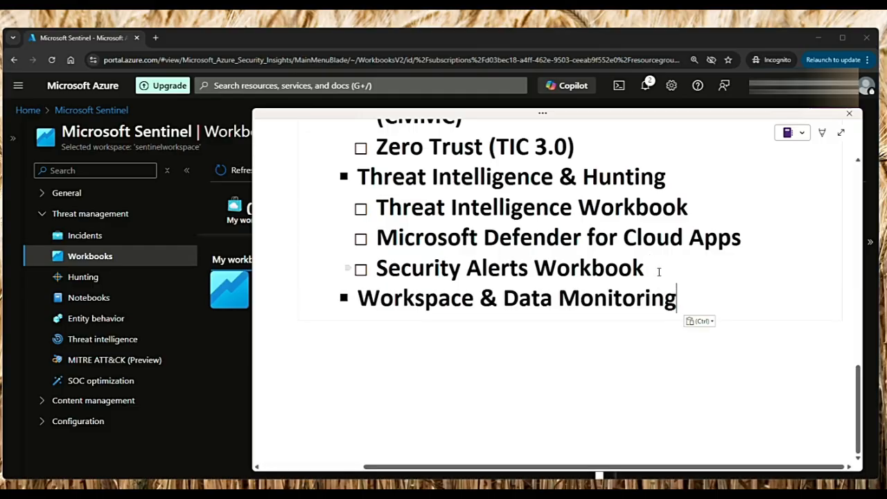
key("Return")
key("Tab")
type("Data Collection Health Monitoring")
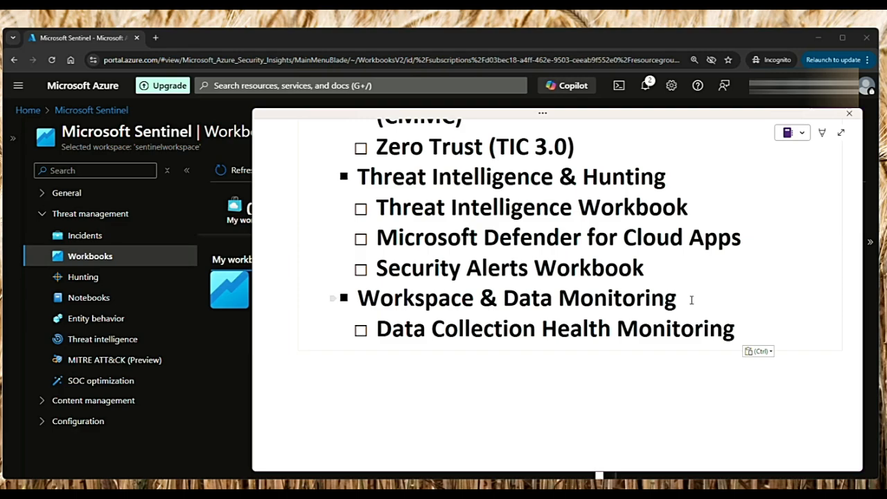
key("Return")
type("Workspace Usage Report")
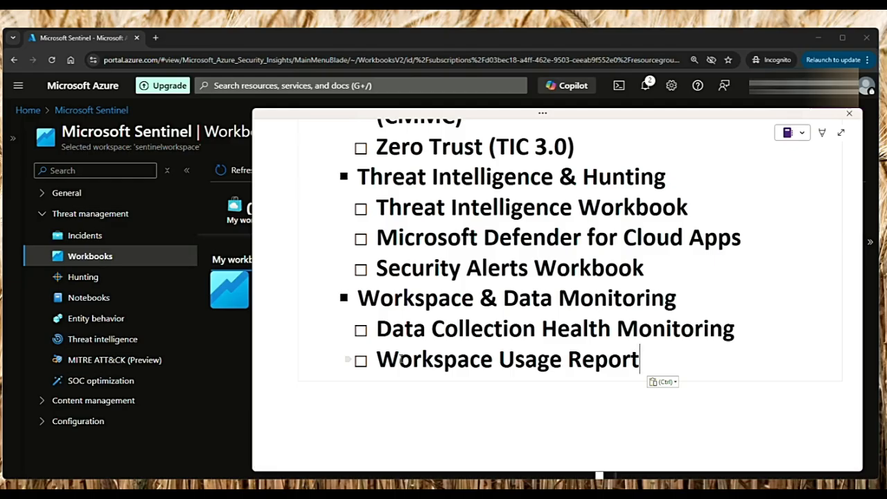
key("Return")
type("Event Analyzer")
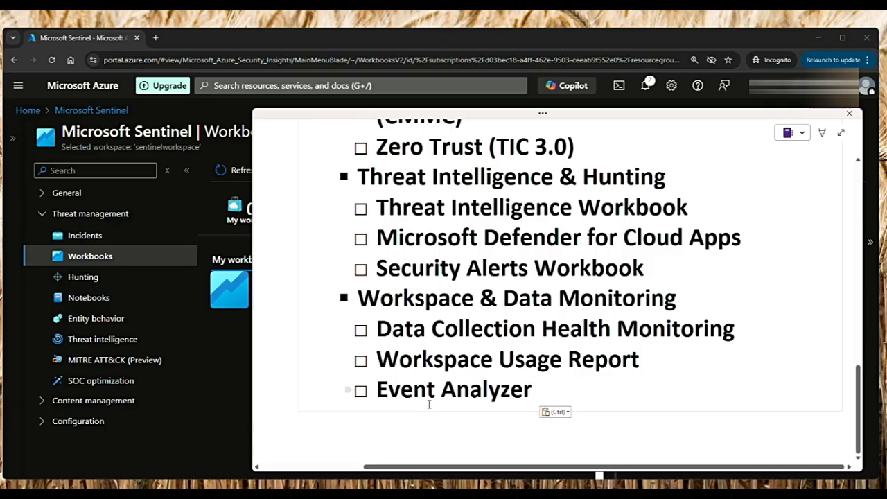